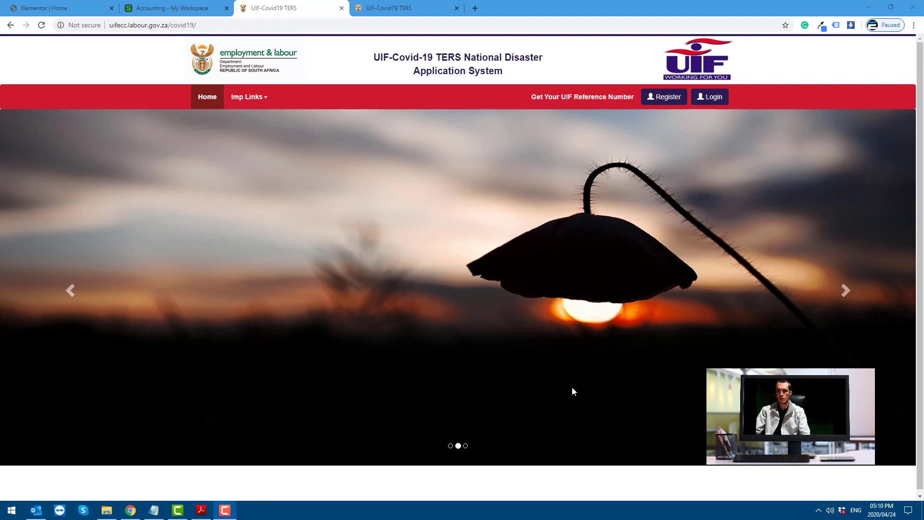
Open the TERS registration form, set Register As to Employer/Company, and select the UIF Reference Number field
click(156, 25)
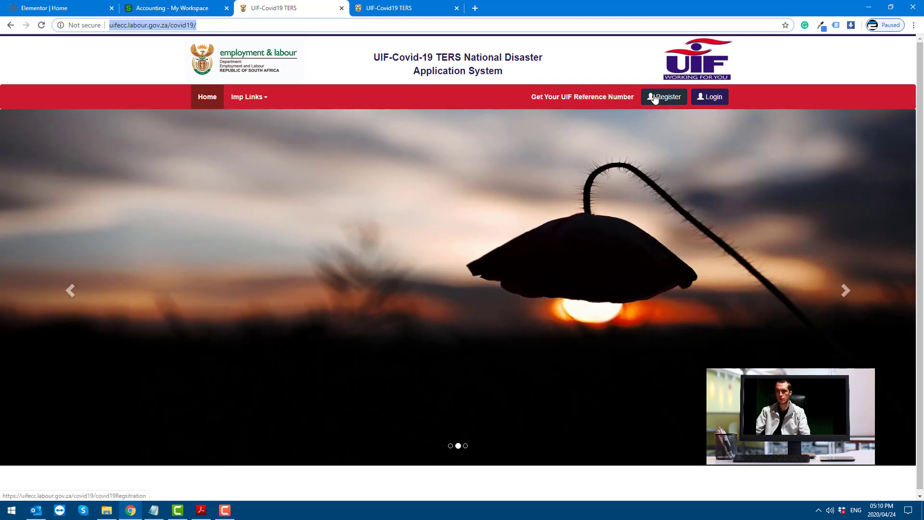
click(655, 97)
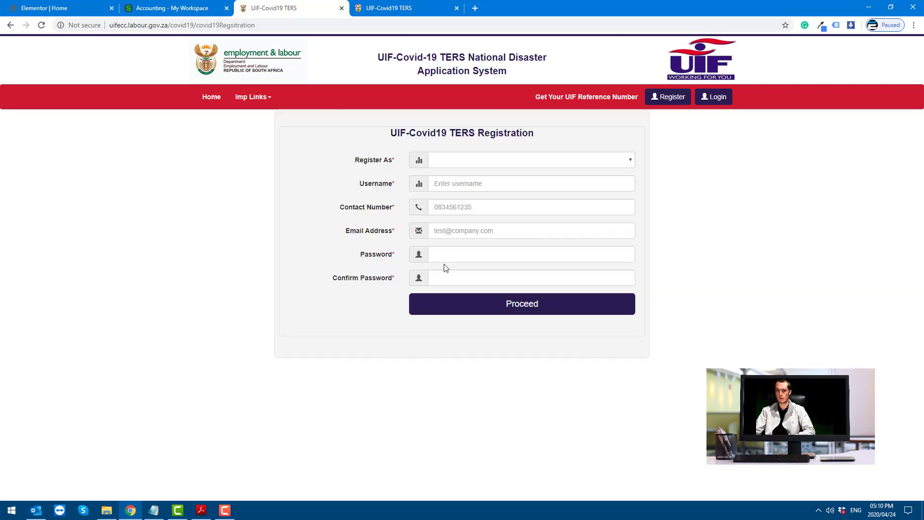
click(477, 163)
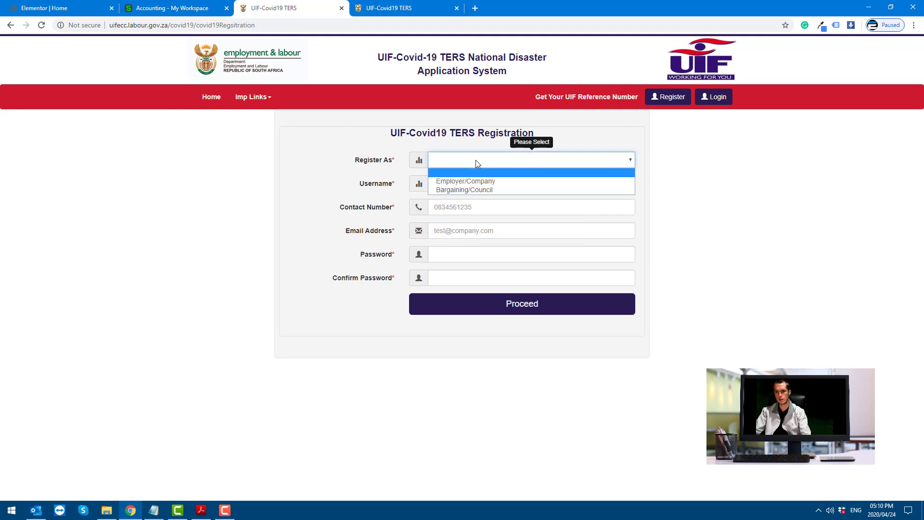
click(461, 181)
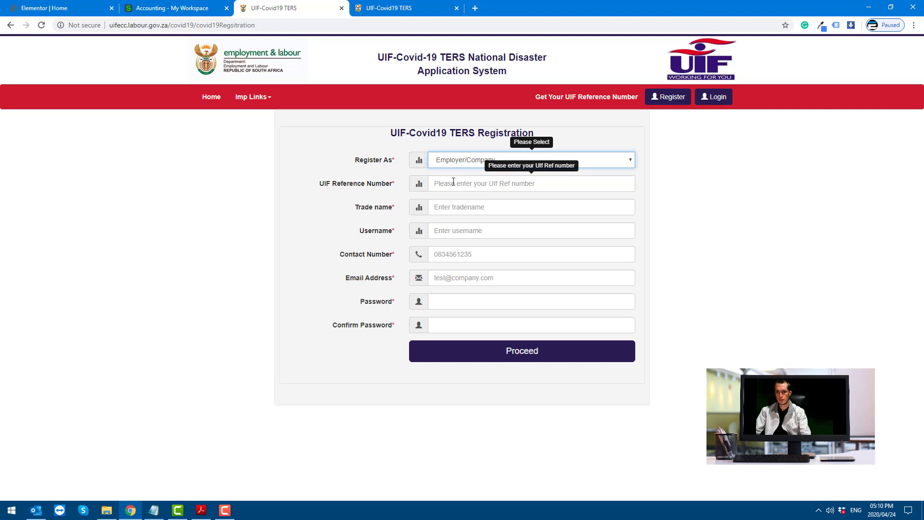
click(454, 182)
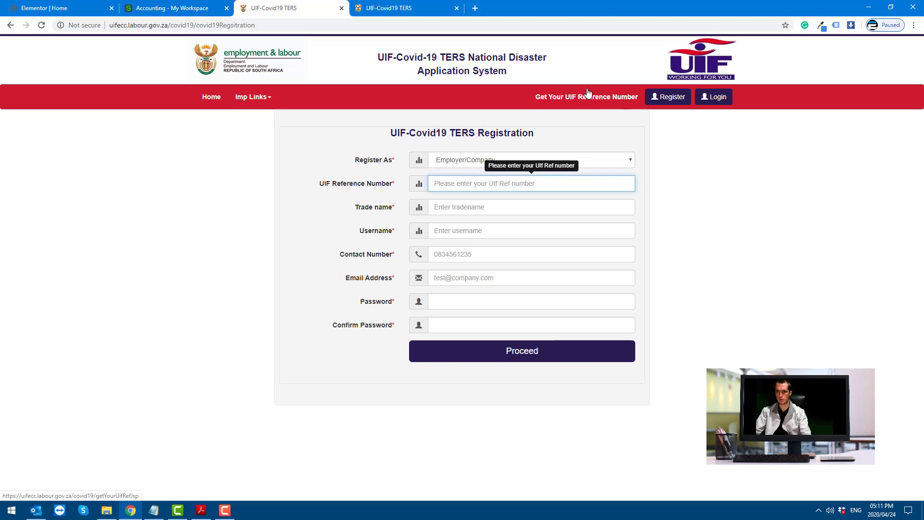
In the other TERS tab, retrieve the UIF reference number using the PAYE number from Notepad
click(403, 7)
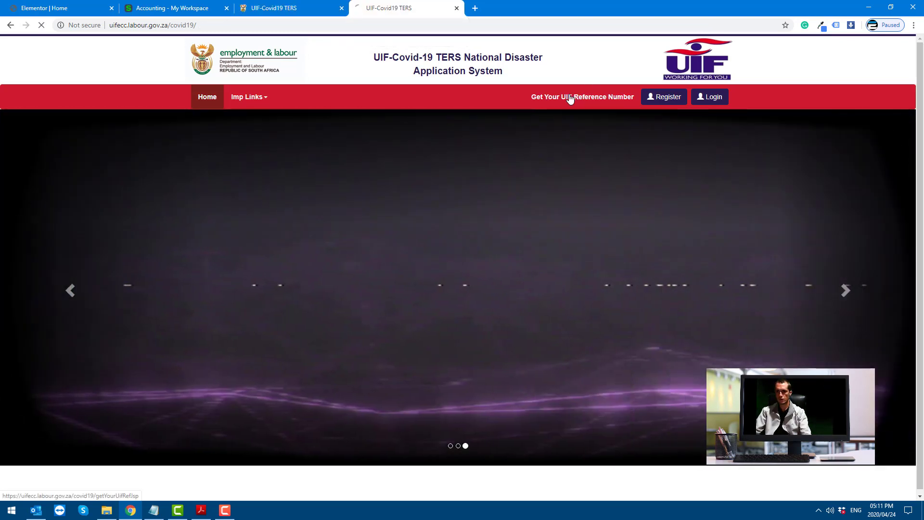
click(570, 98)
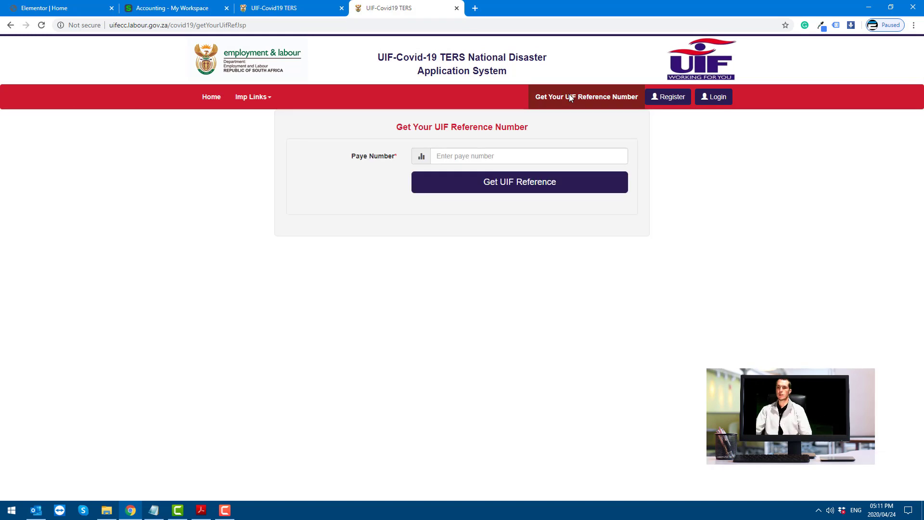
click(154, 510)
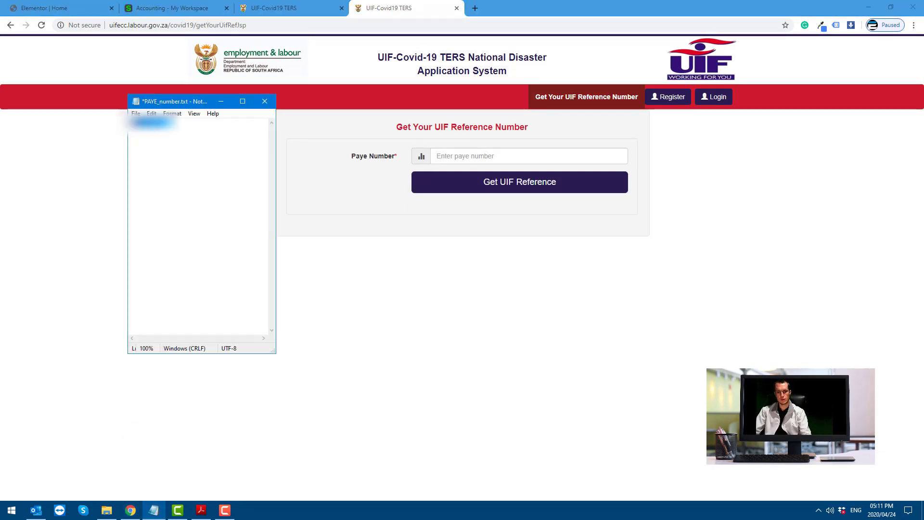
click(455, 159)
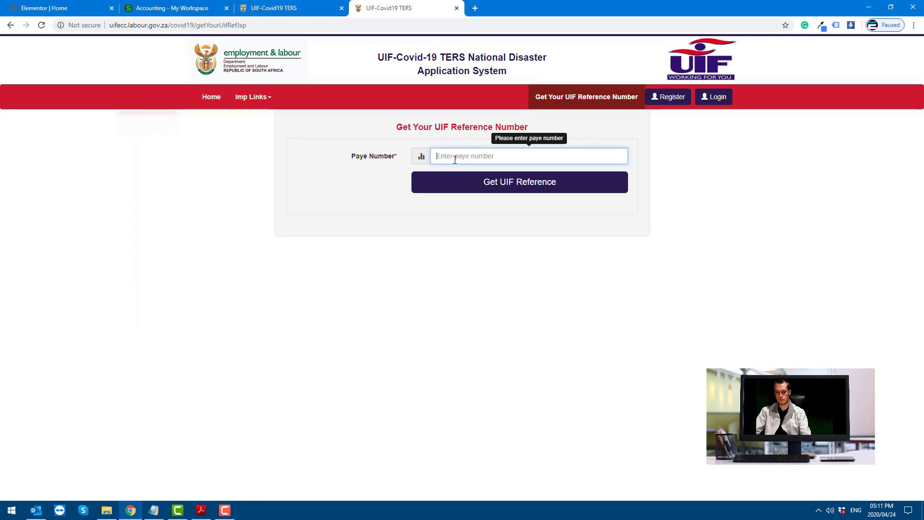
key(ctrl+v)
click(480, 187)
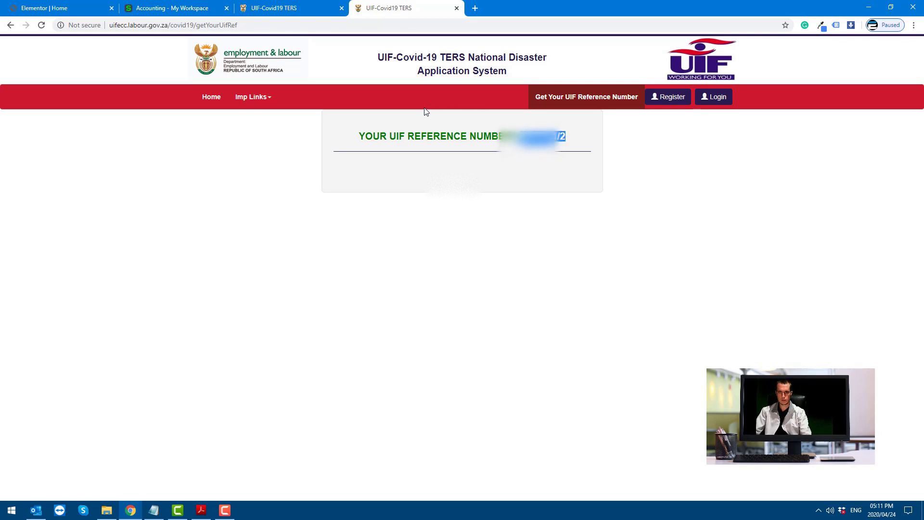
key(ctrl+shift+Tab)
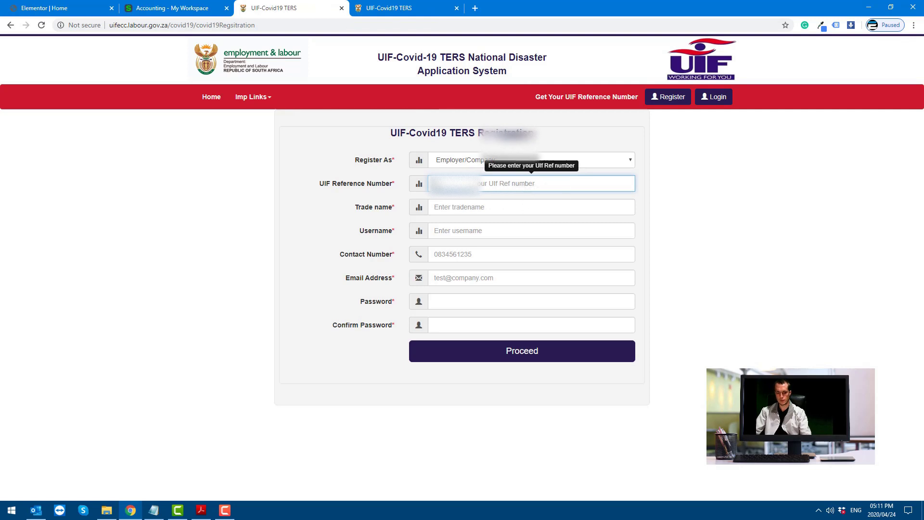
Paste the UIF reference number, enter trade name SelfieBox, and go to the login page
key(ctrl+v)
click(483, 214)
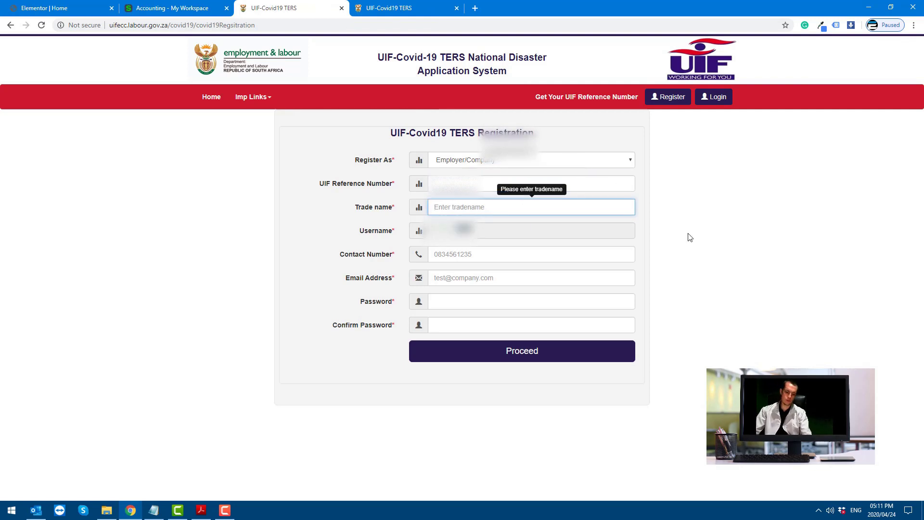
text(Selfie)
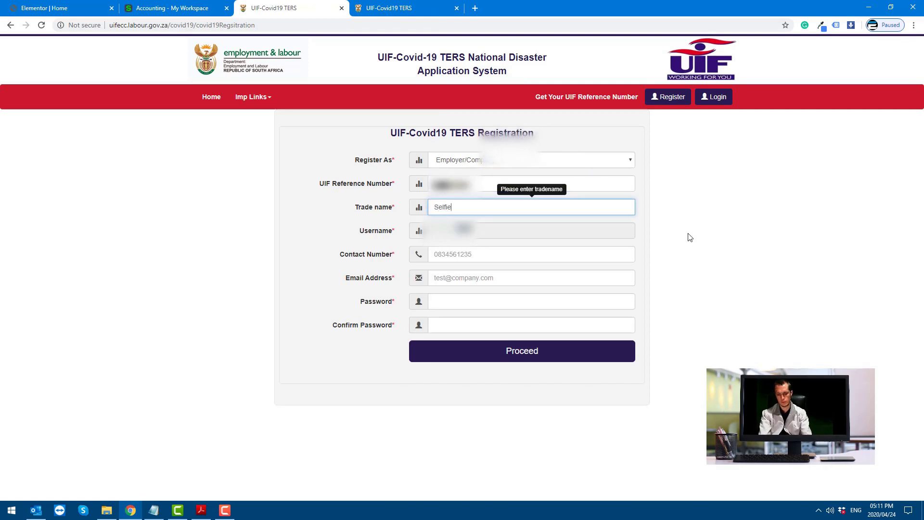
text(Box)
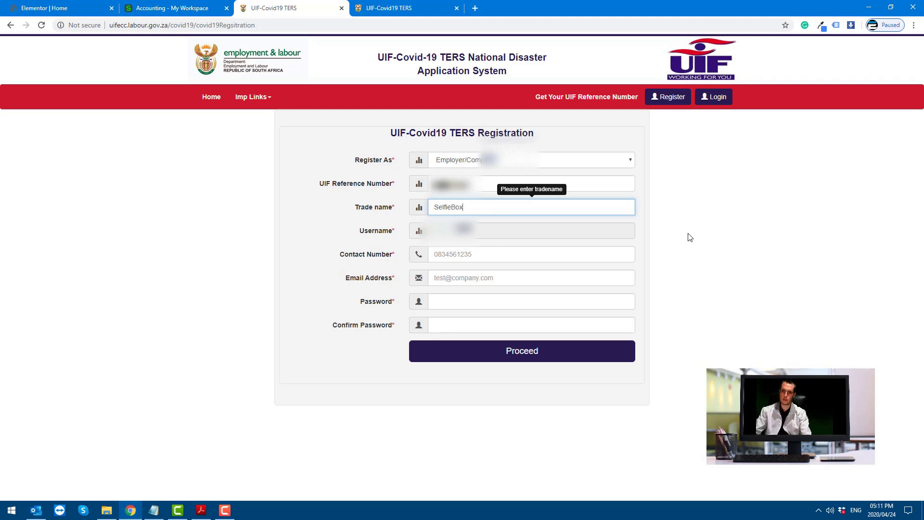
click(473, 256)
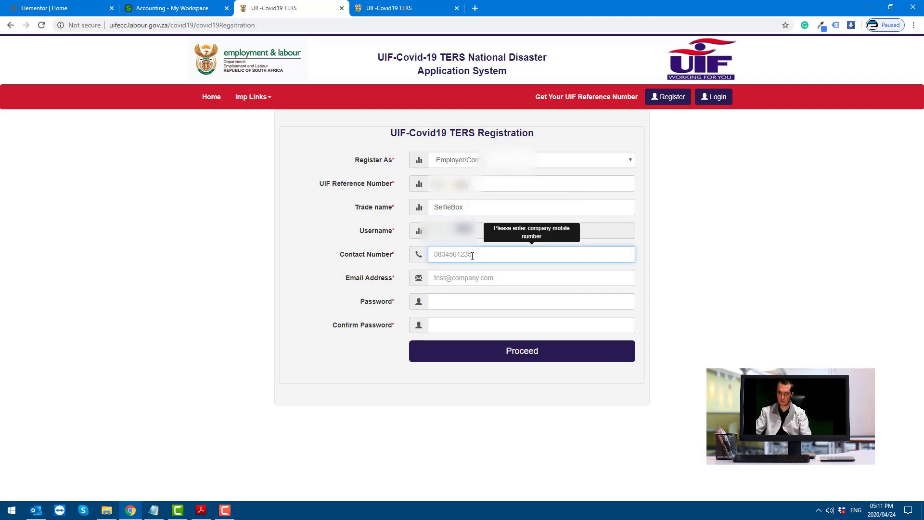
click(455, 279)
click(448, 301)
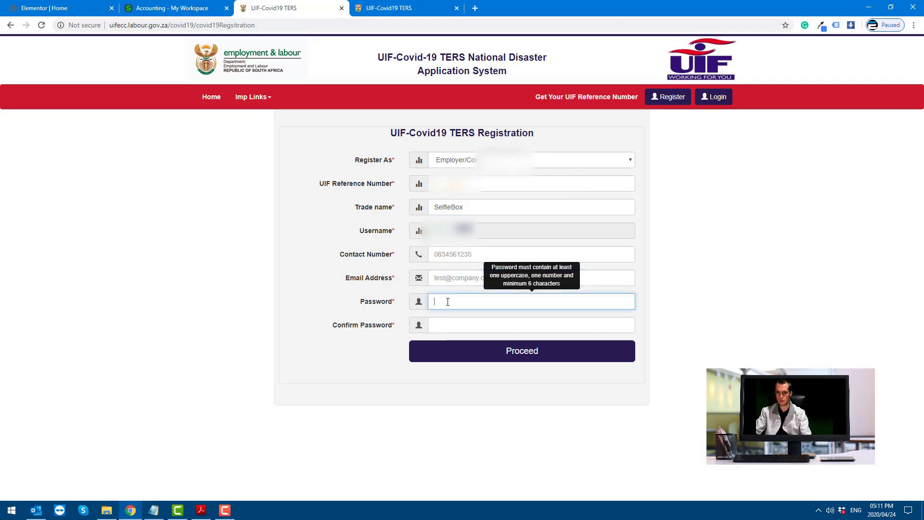
click(707, 101)
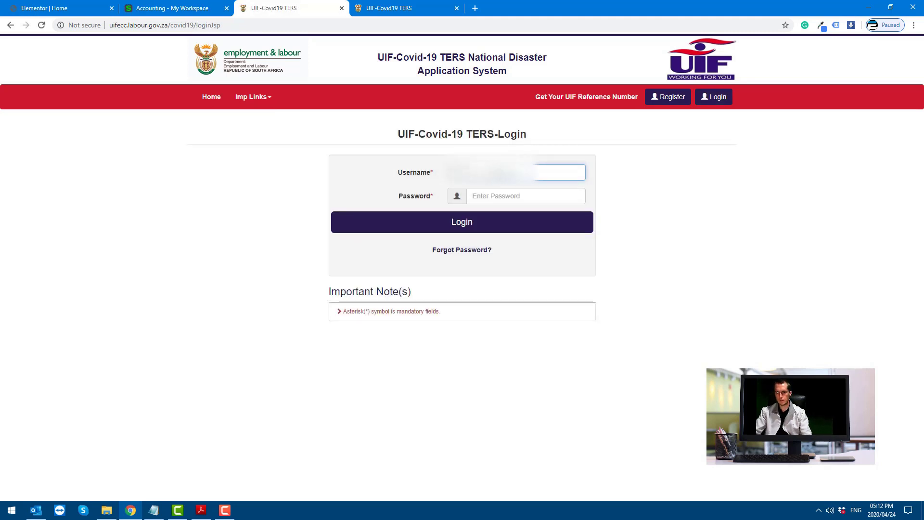
Log in with the account password and reload the page after it times out
click(489, 195)
text(******)
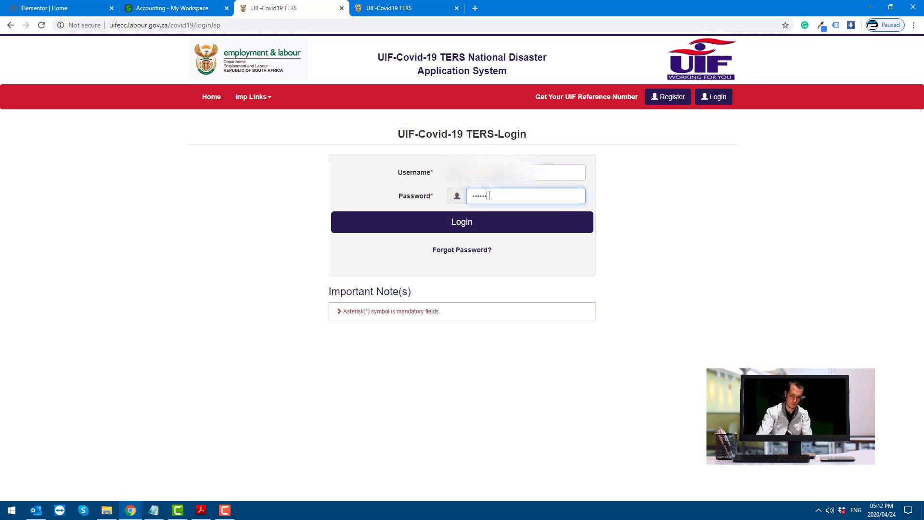
text(*******)
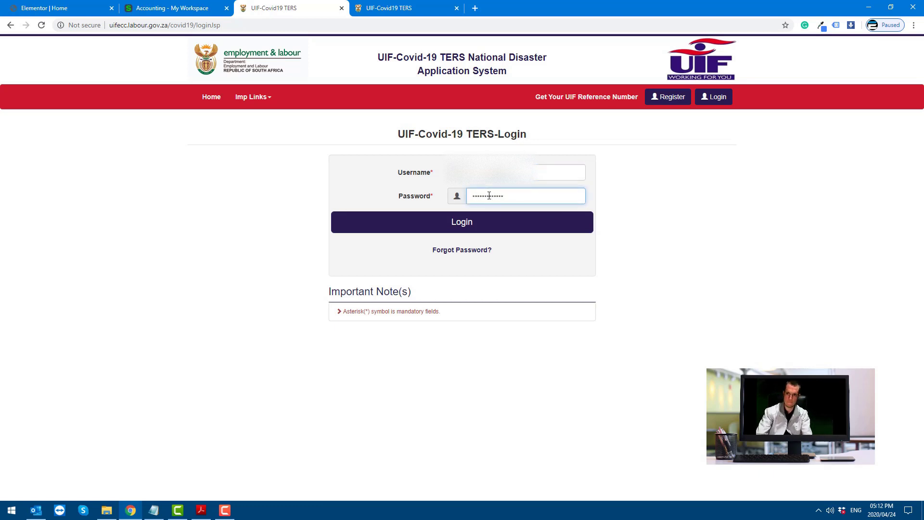
key(Return)
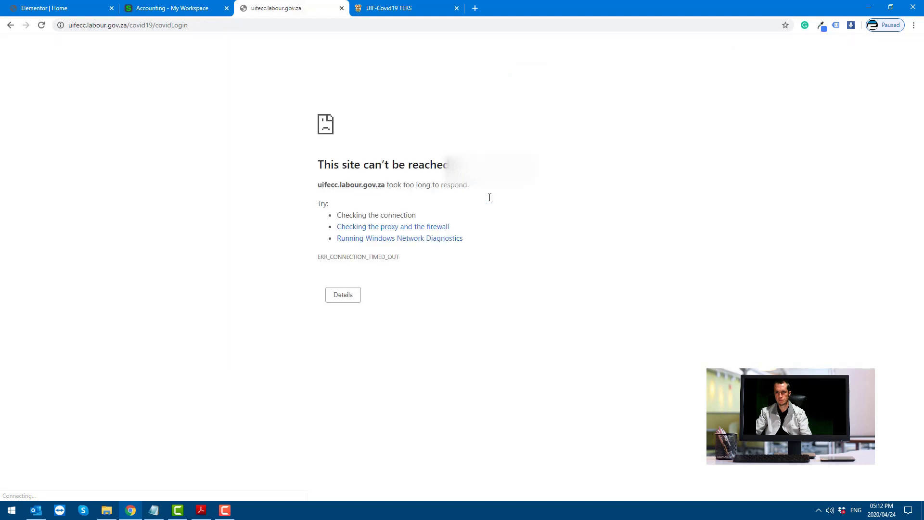
click(41, 25)
Confirm the form resubmission, then open the Add new employee form and review its fields
click(498, 99)
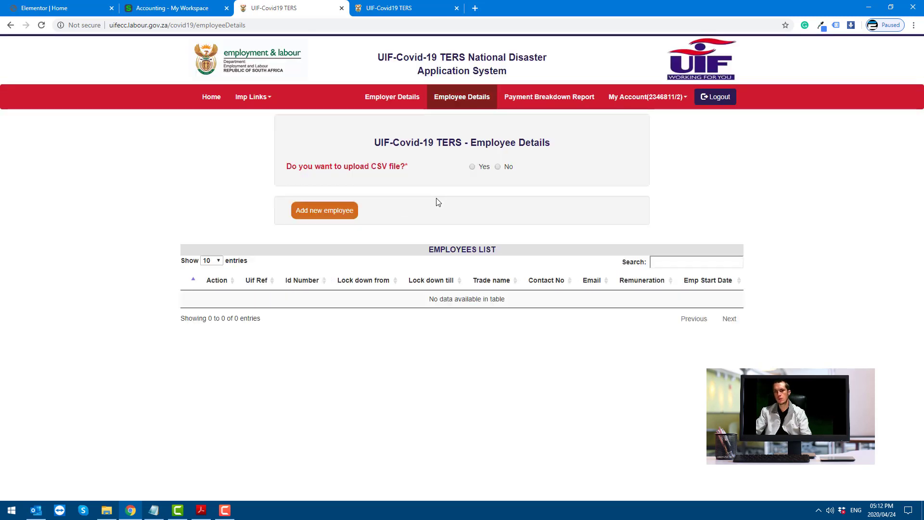
click(340, 212)
scroll(463, 204, down, 2)
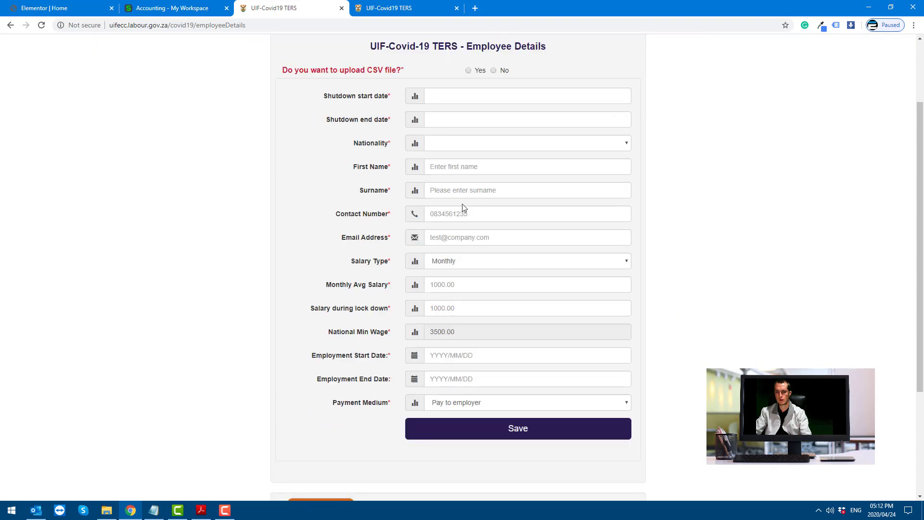
scroll(462, 204, up, 1)
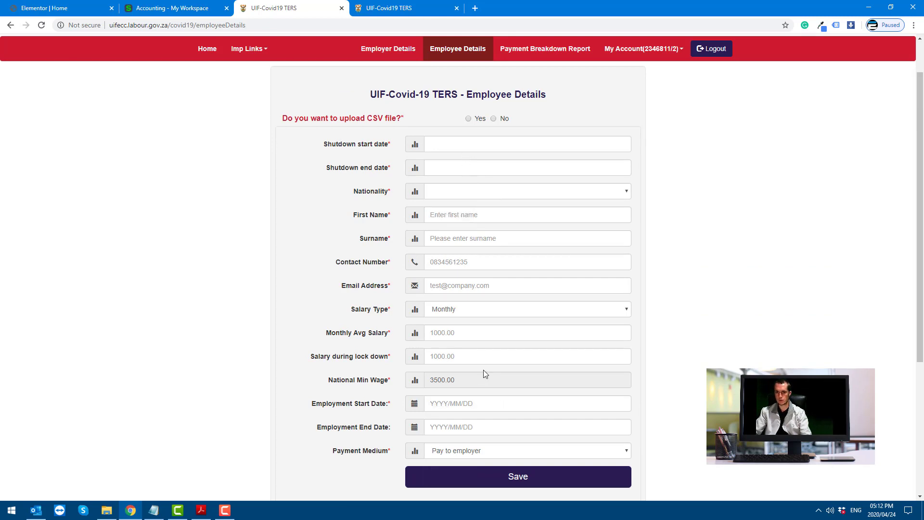
scroll(480, 222, up, 1)
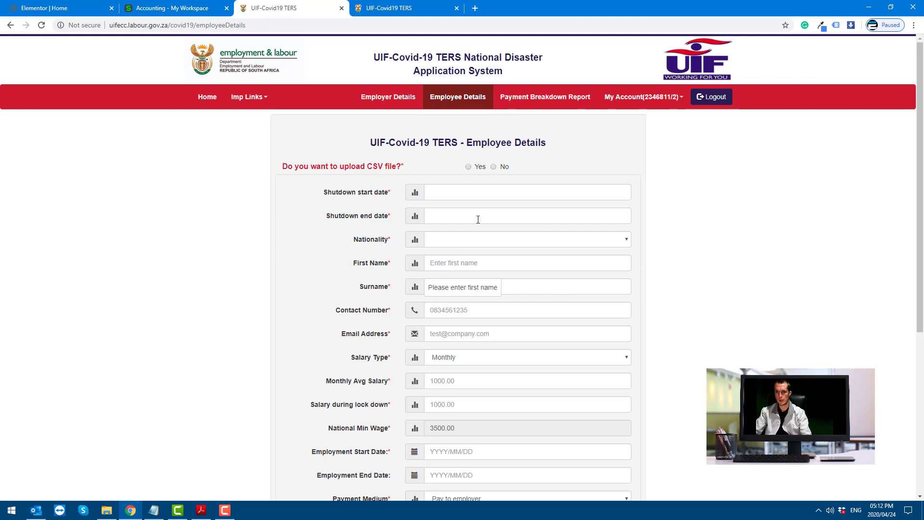
Choose CSV upload, download the guidelines, and save the PDF over the existing copy in UIF Submission Process
click(466, 167)
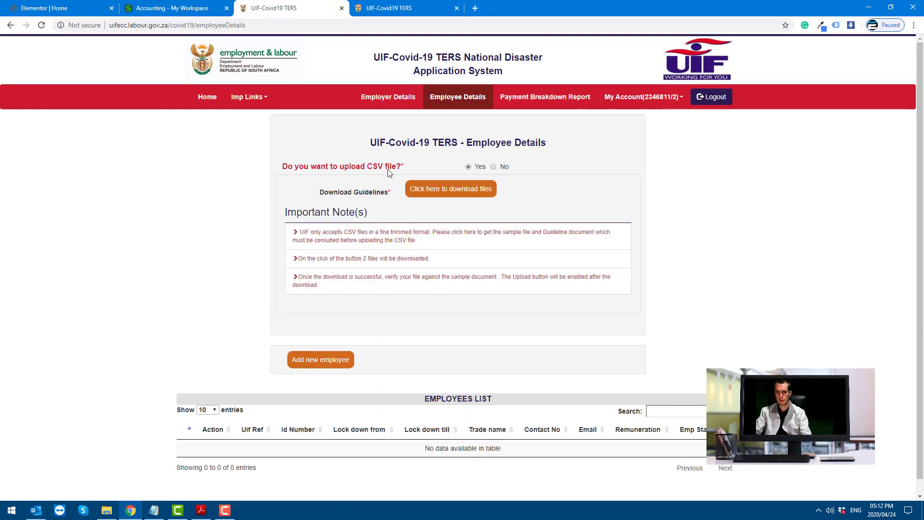
click(435, 188)
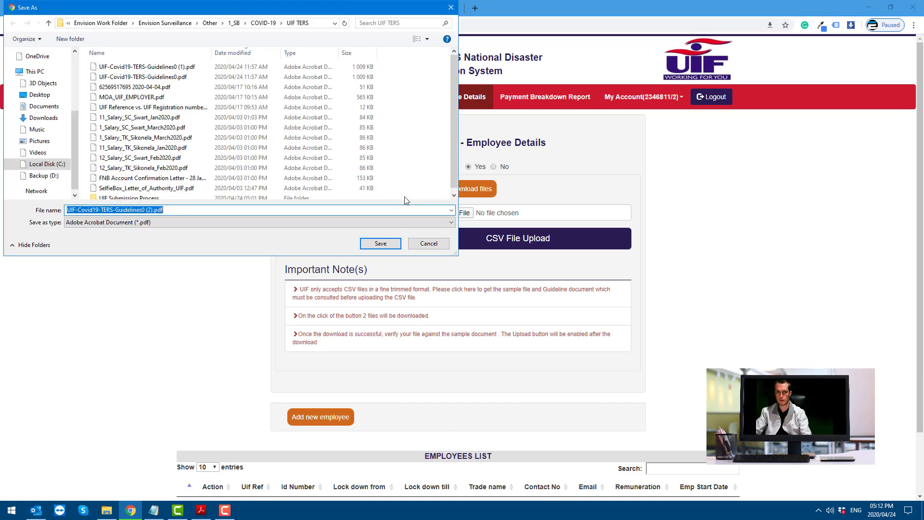
double_click(135, 198)
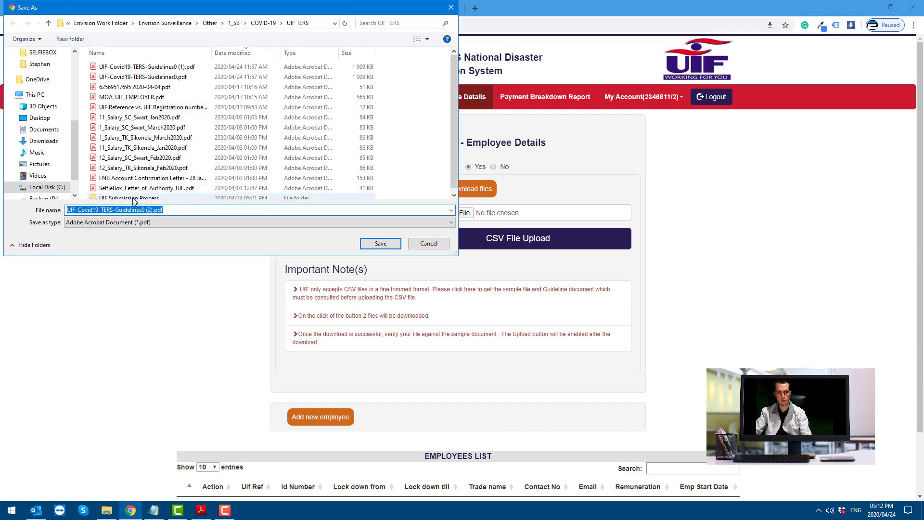
click(145, 68)
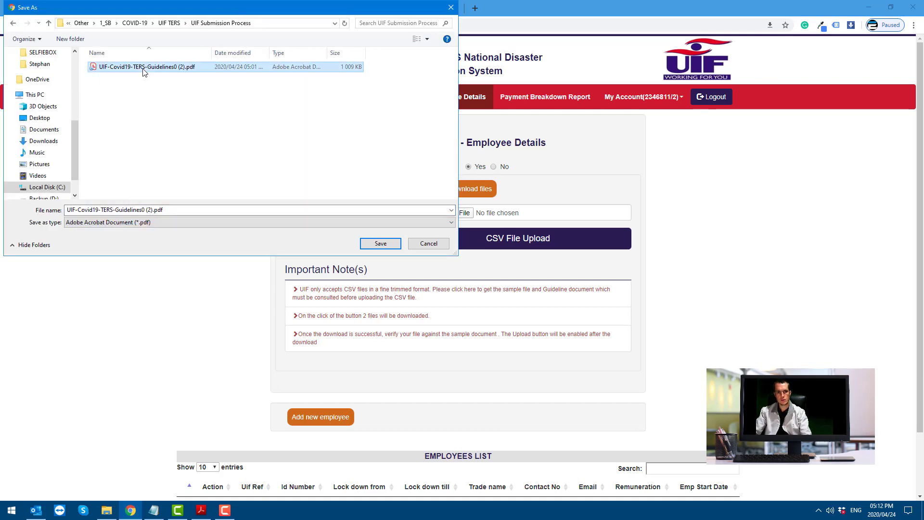
click(381, 243)
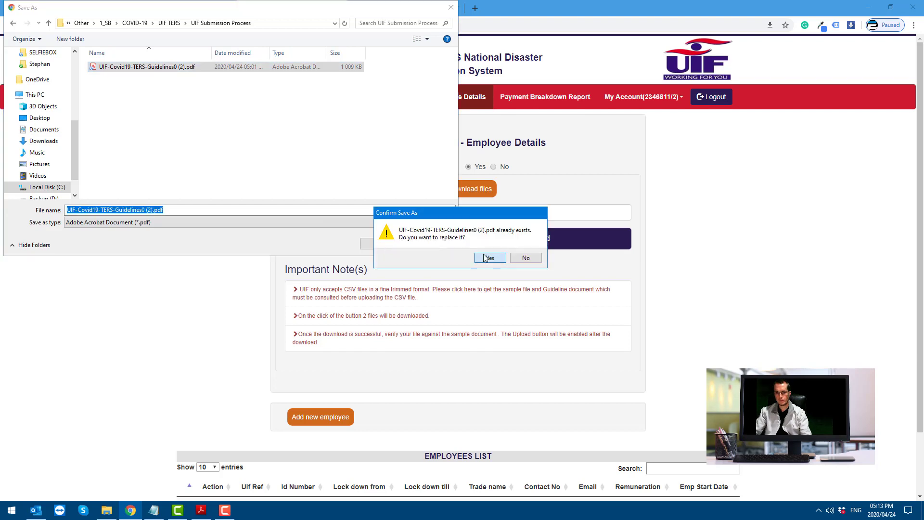
click(490, 257)
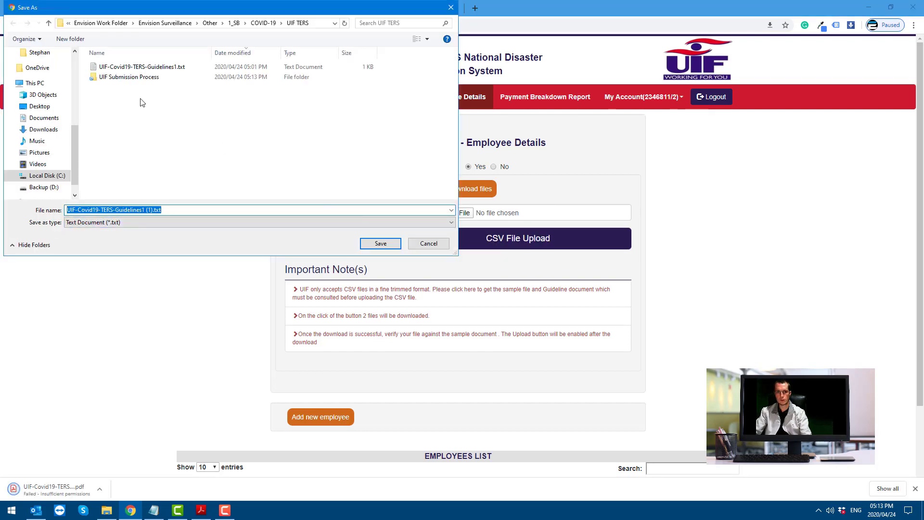
Save the sample guidelines text file over the existing copy in the same folder
click(133, 67)
click(363, 245)
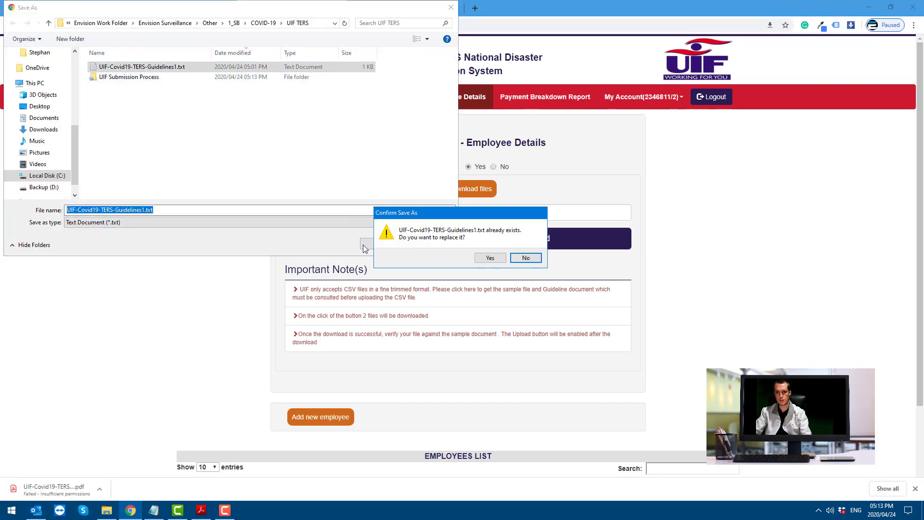
click(493, 260)
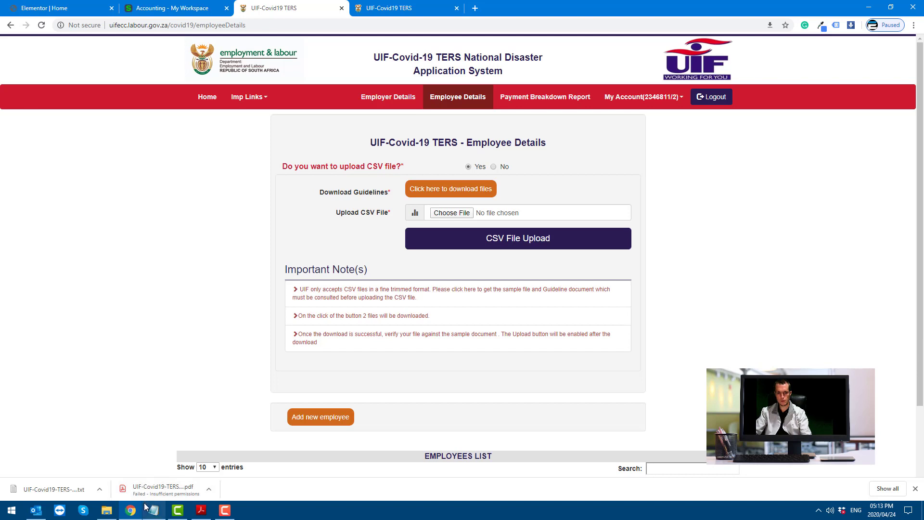
Open the sample guidelines text in Notepad and remove the space after 26217.54 on line 2
click(57, 490)
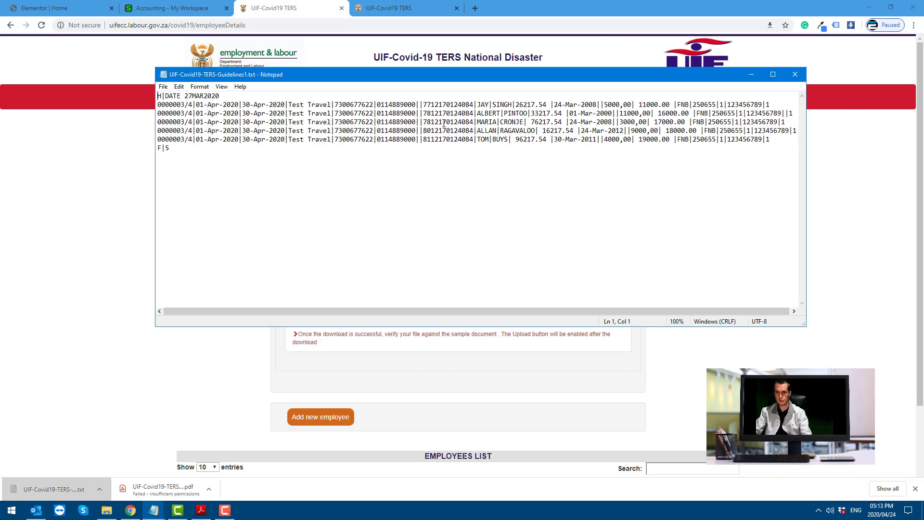
click(551, 105)
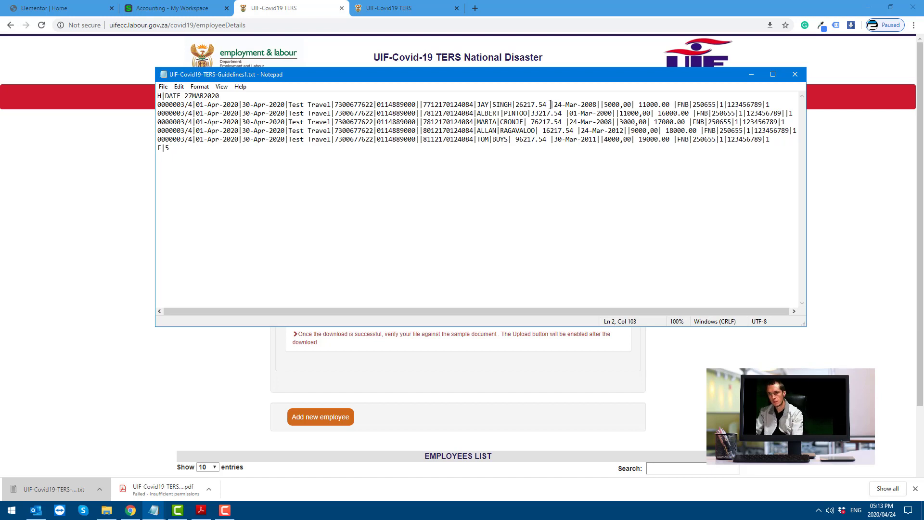
drag(550, 104, 514, 105)
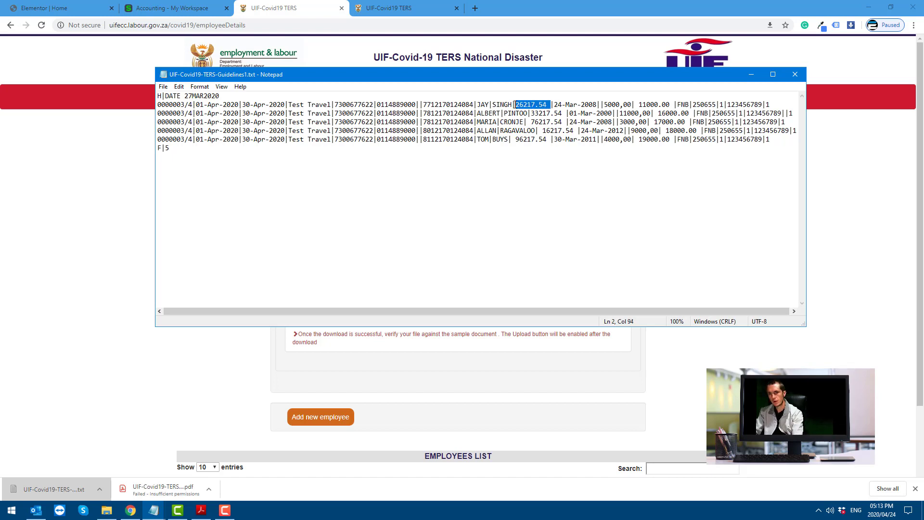
click(551, 104)
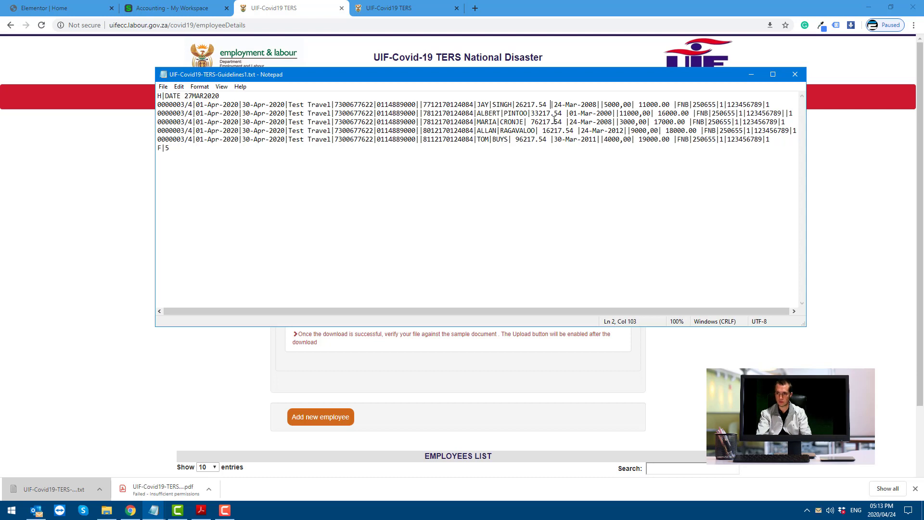
key(BackSpace)
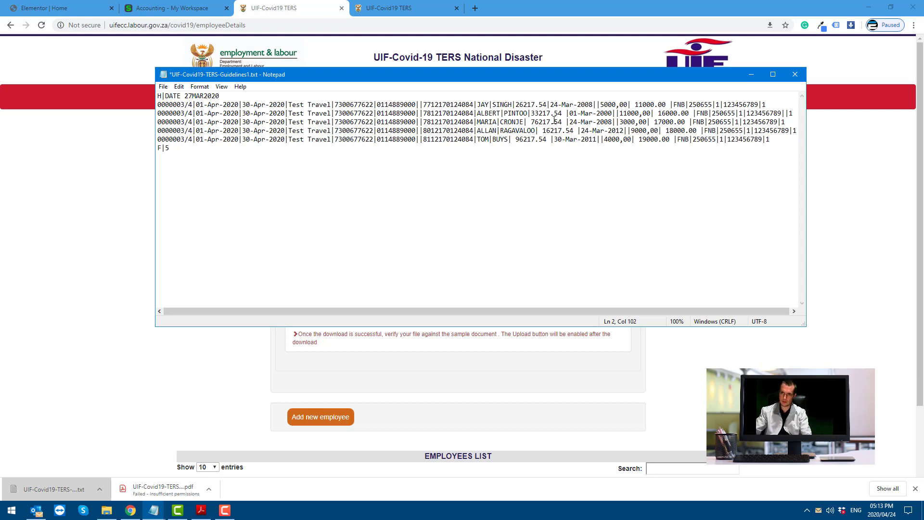
Remove the spaces before and after 11000.00 on line 2
click(598, 105)
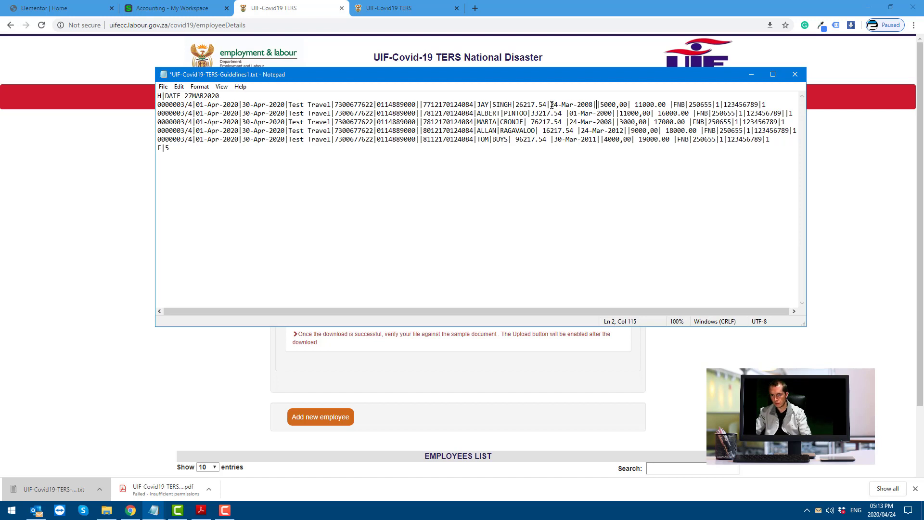
drag(551, 105, 595, 105)
click(597, 105)
key(BackSpace)
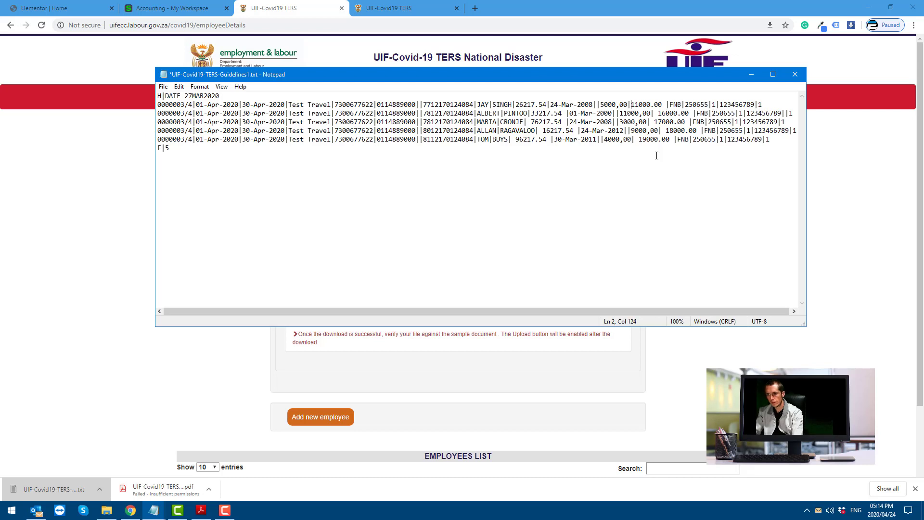
click(667, 104)
key(BackSpace)
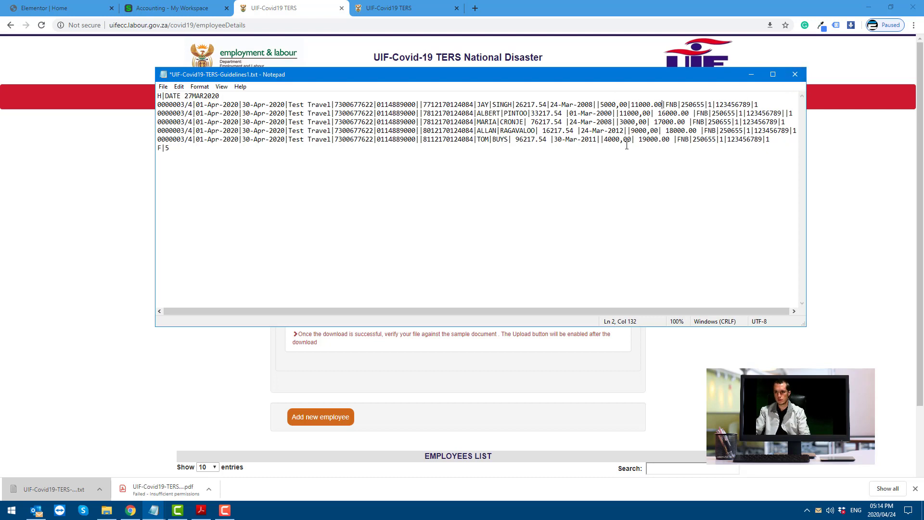
Highlight the comma-formatted value 4000,00 on line 6 and bring up the guidelines PDF
key(shift+Left)
drag(605, 140, 630, 141)
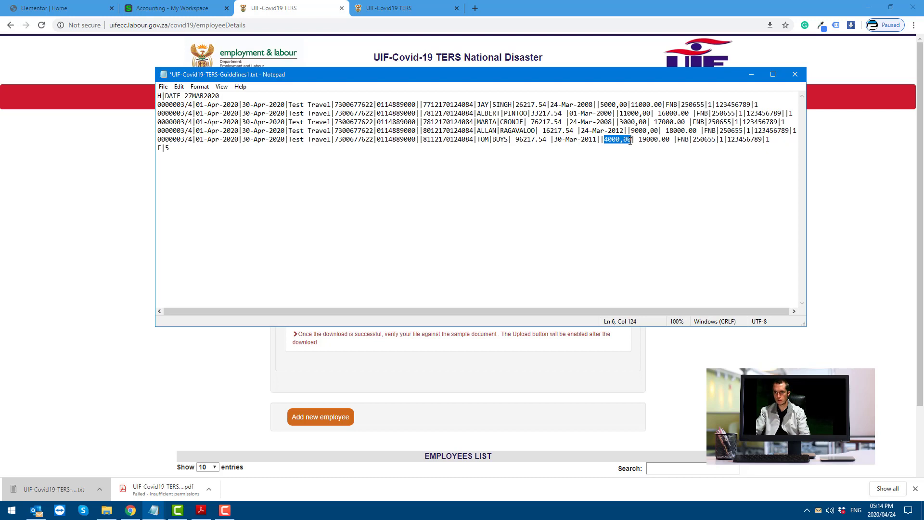
click(172, 490)
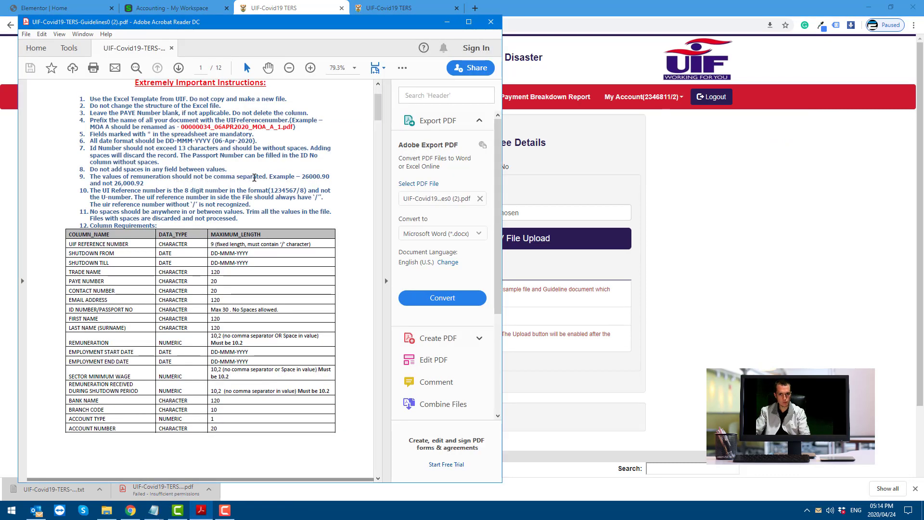
Highlight the guideline rule against comma-separated remuneration values, then return to the Notepad sample file
drag(268, 177, 90, 177)
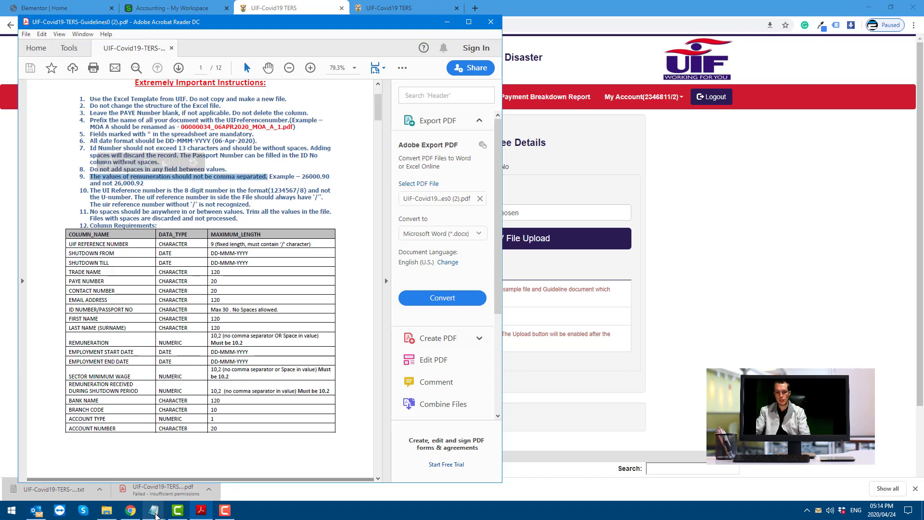
click(155, 514)
click(178, 469)
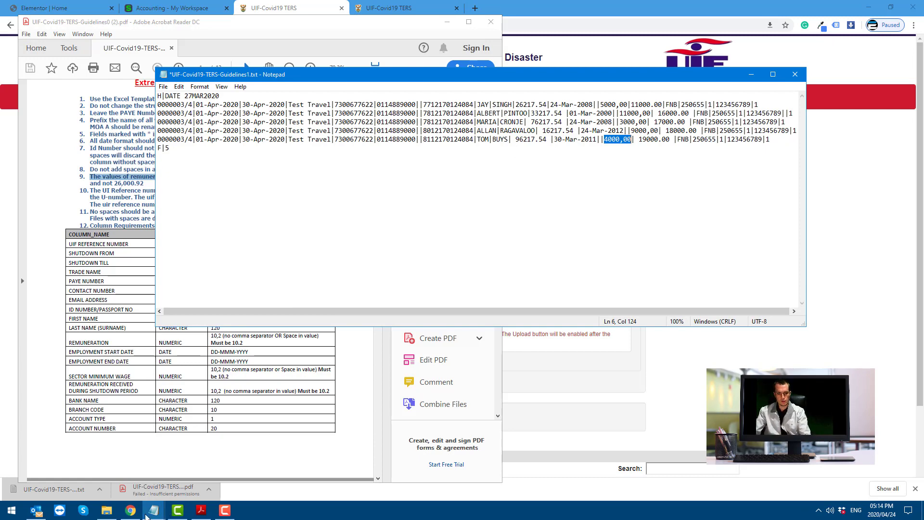
click(103, 513)
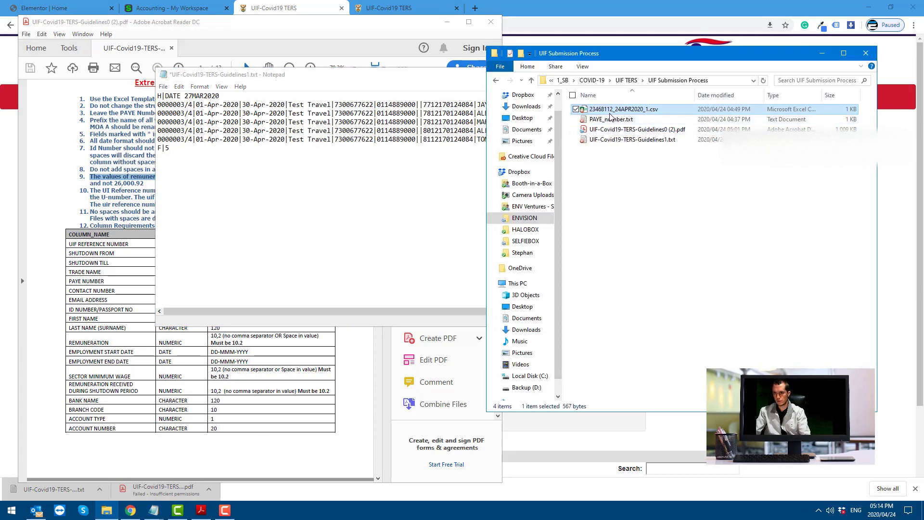
right_click(642, 111)
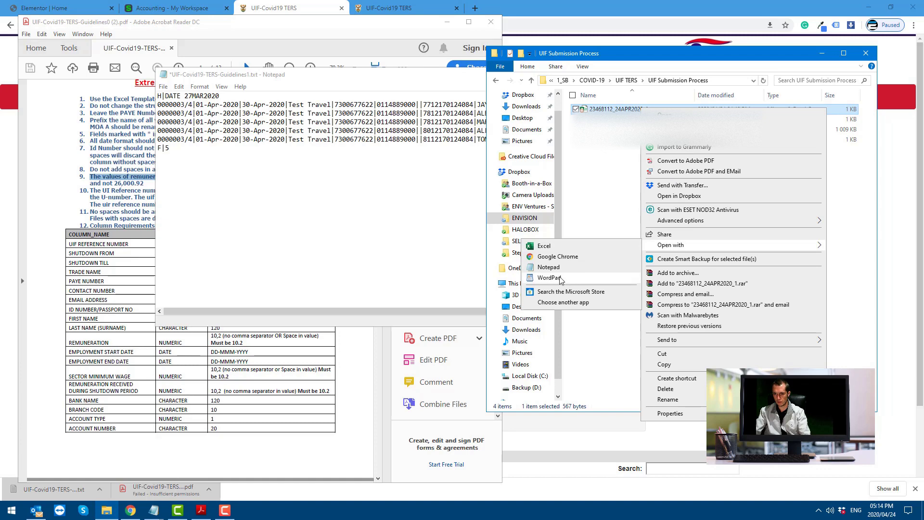
click(558, 273)
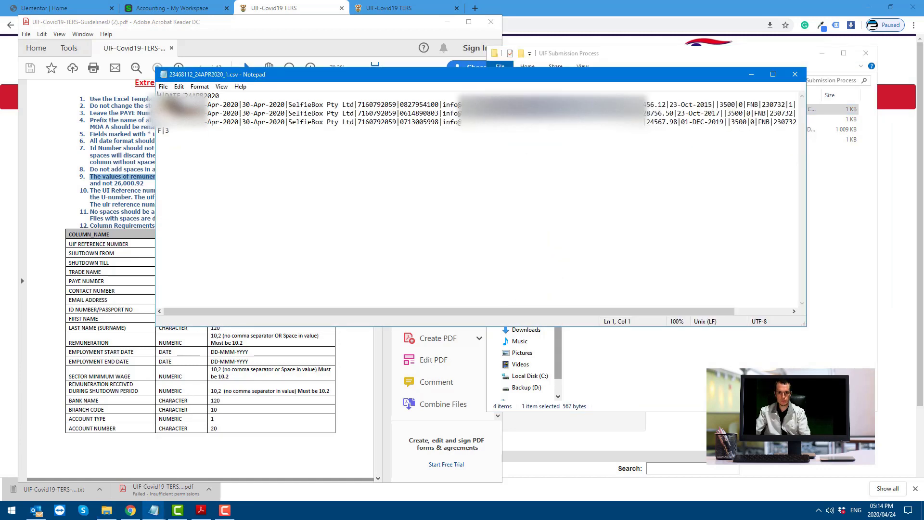
drag(185, 95, 219, 95)
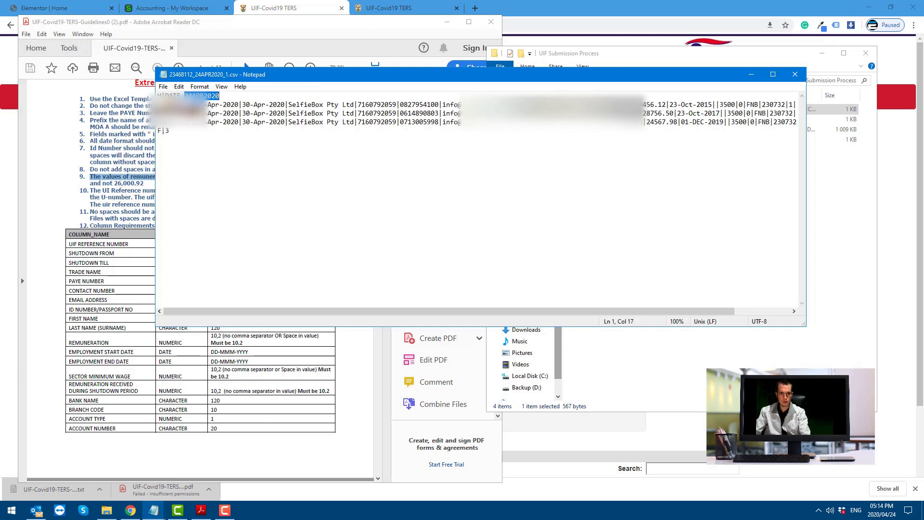
click(188, 105)
key(Right)
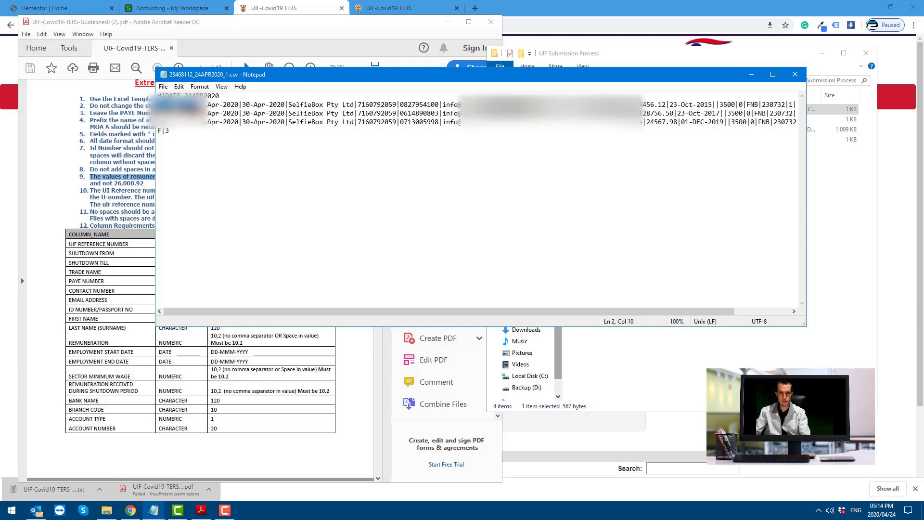
drag(196, 104, 437, 106)
click(359, 105)
click(448, 104)
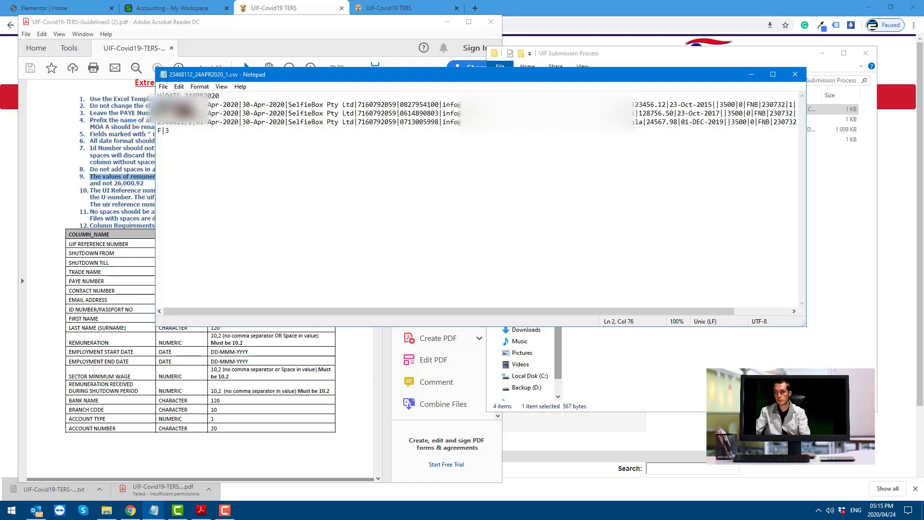
drag(628, 104, 667, 104)
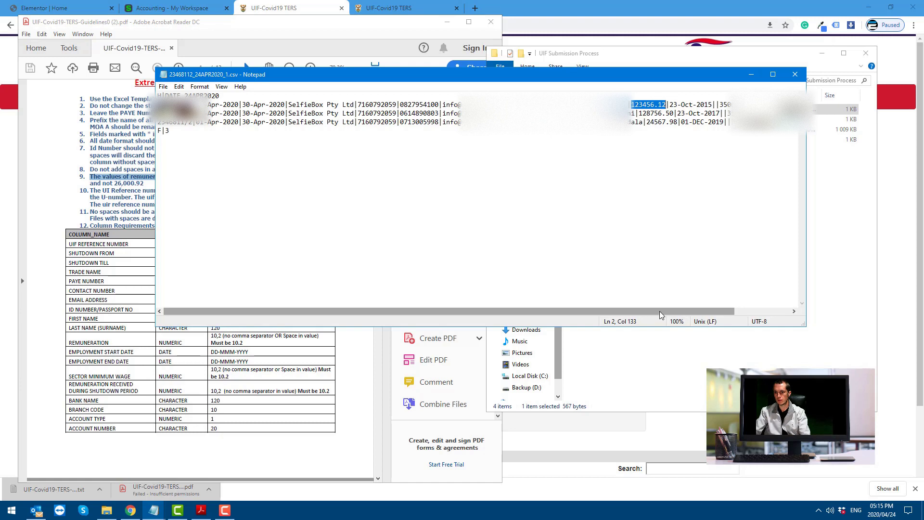
drag(662, 312, 717, 311)
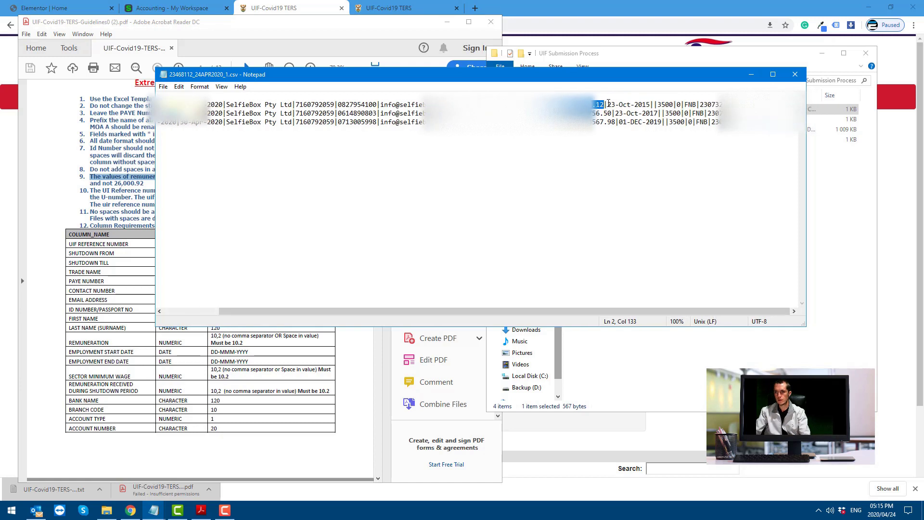
click(609, 104)
drag(609, 105, 651, 105)
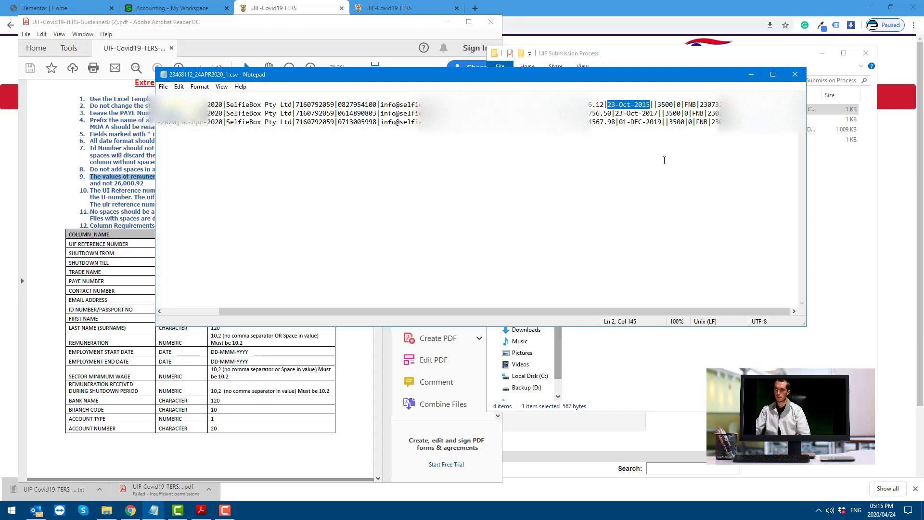
key(Right)
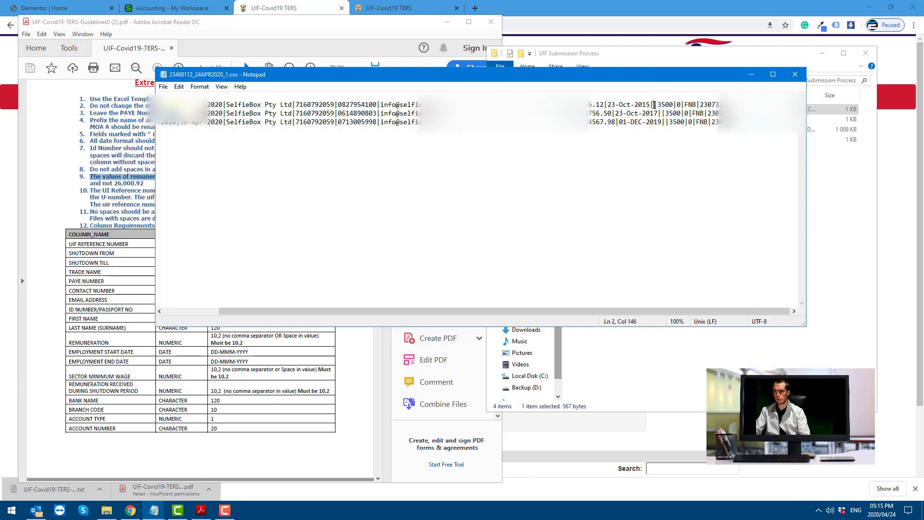
Inspect the first record's 3500, 0, FNB bank name and branch code values
click(664, 123)
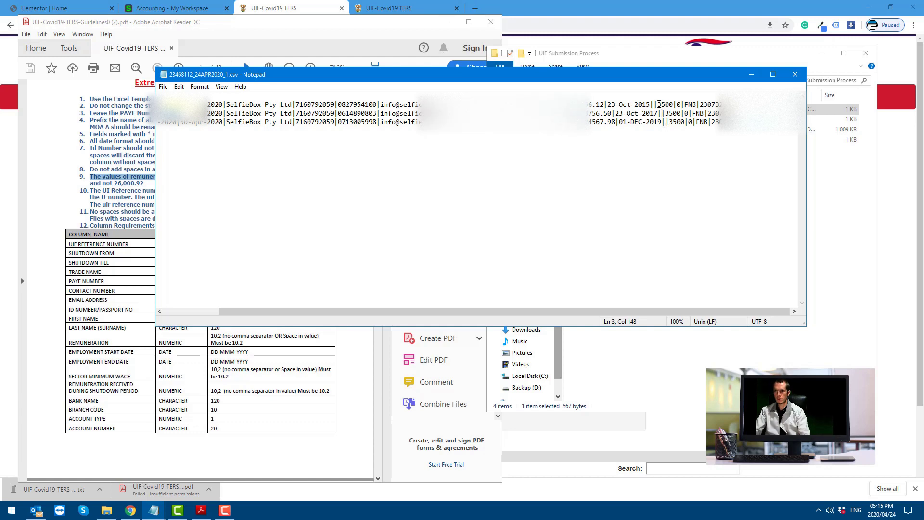
drag(658, 104, 674, 104)
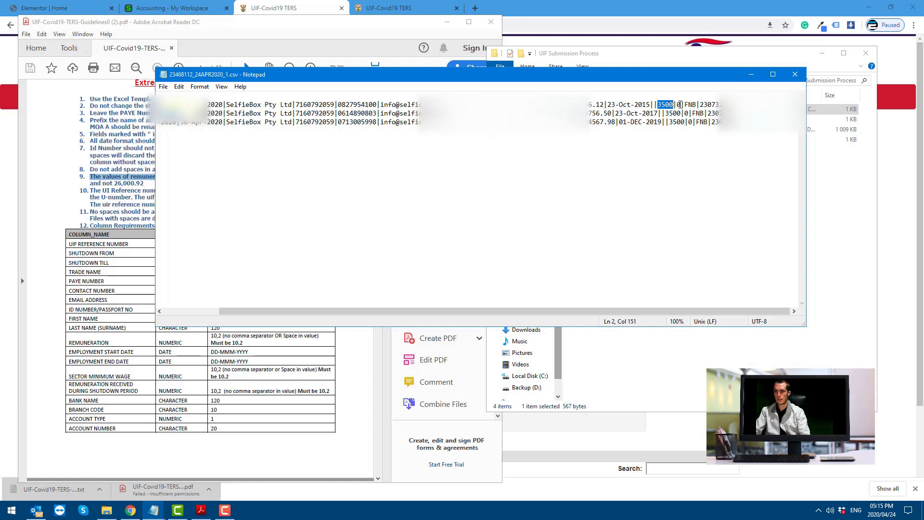
drag(676, 105, 682, 104)
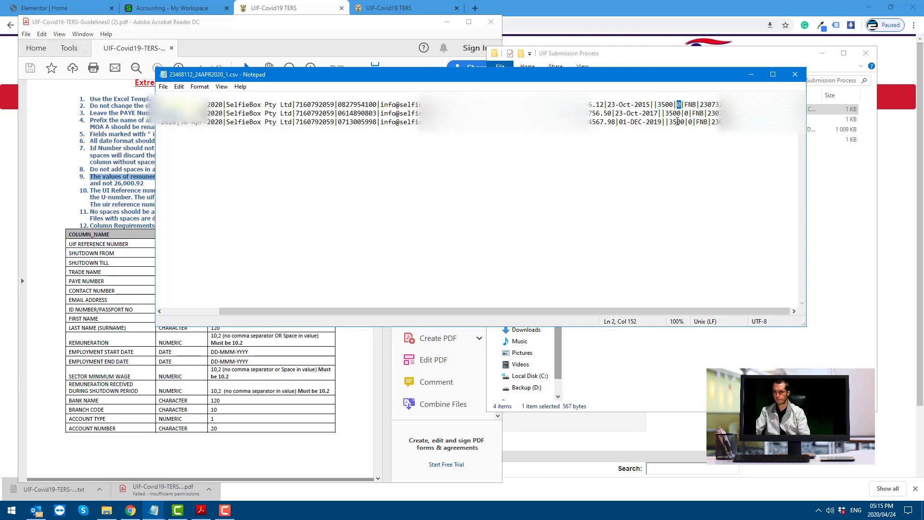
drag(685, 104, 697, 104)
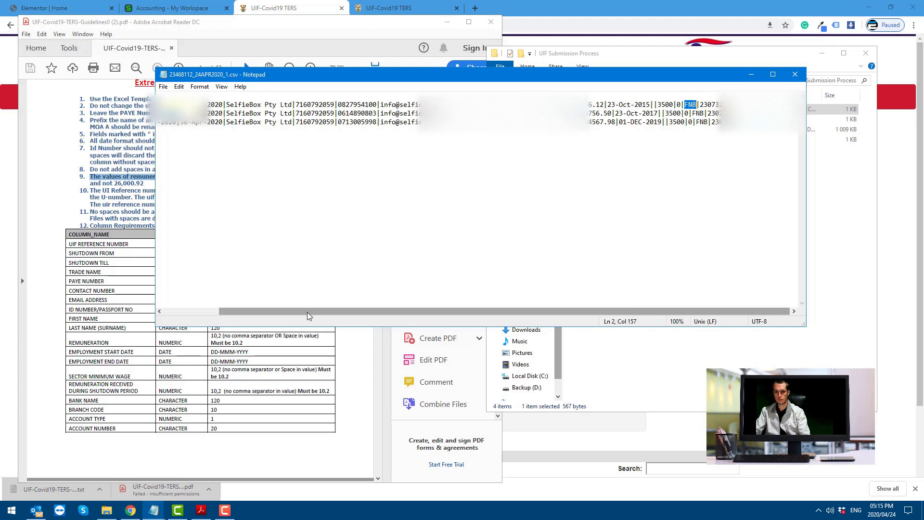
drag(307, 312, 244, 317)
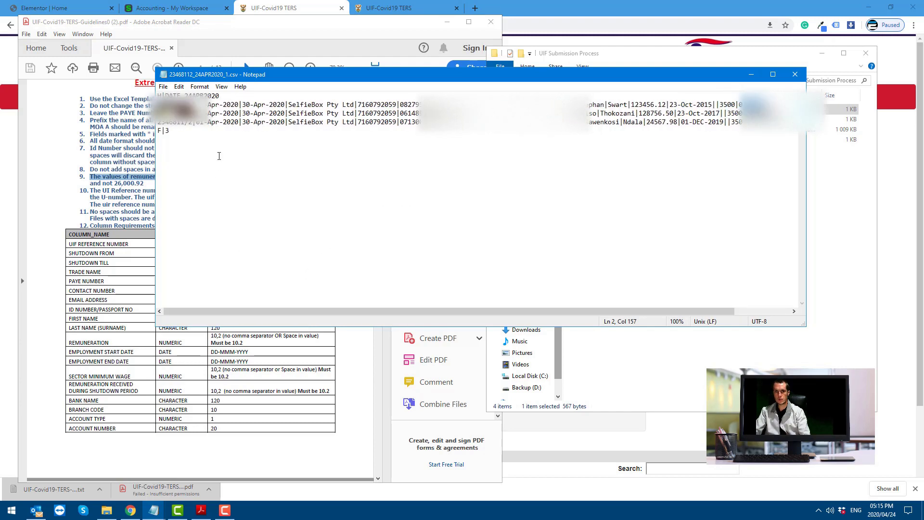
drag(346, 314, 400, 315)
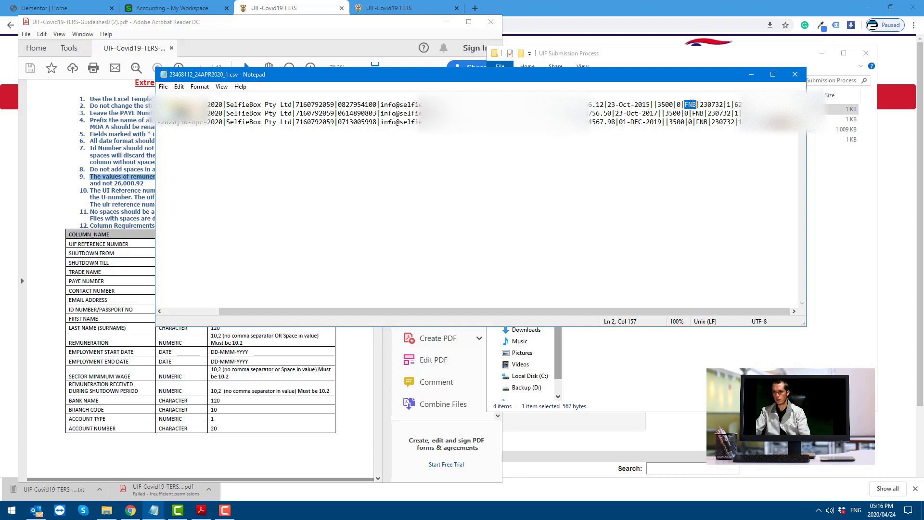
drag(691, 104, 744, 123)
Check the branch codes, account type 1 and account number fields across the employee rows
click(712, 114)
click(748, 130)
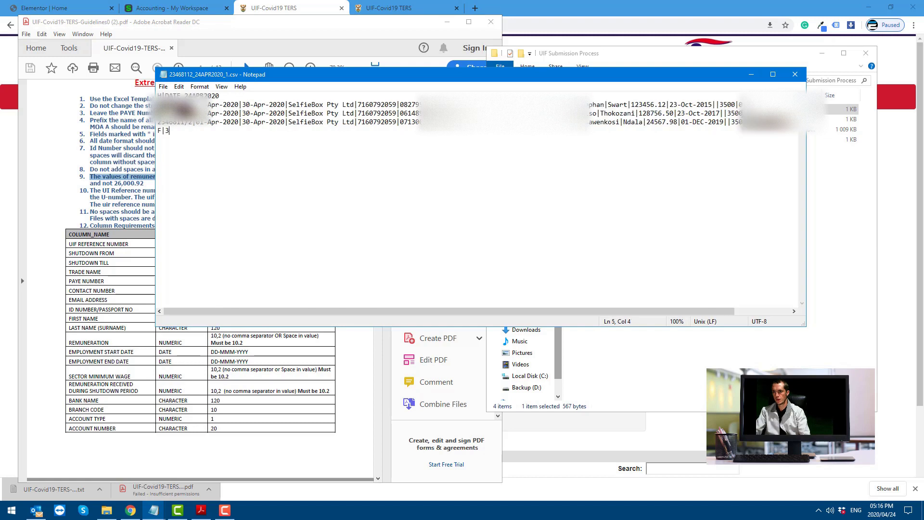
drag(689, 311, 744, 311)
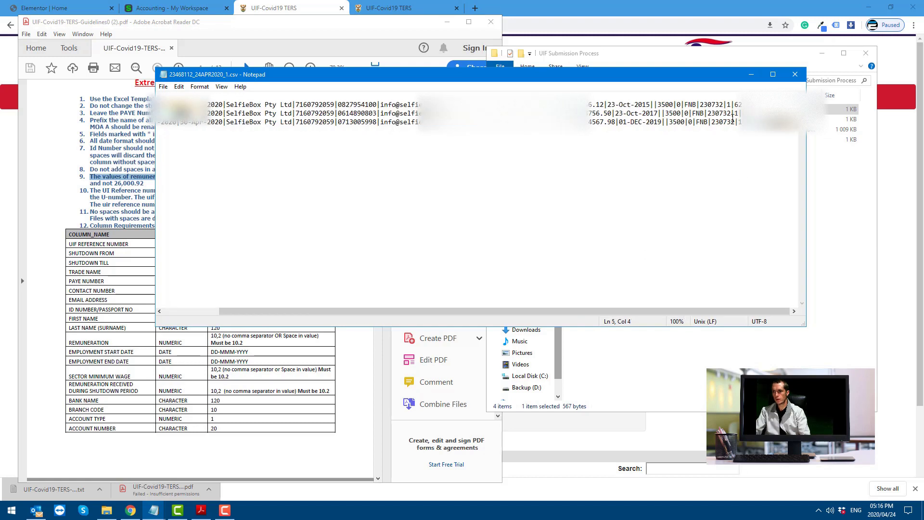
drag(731, 105, 729, 105)
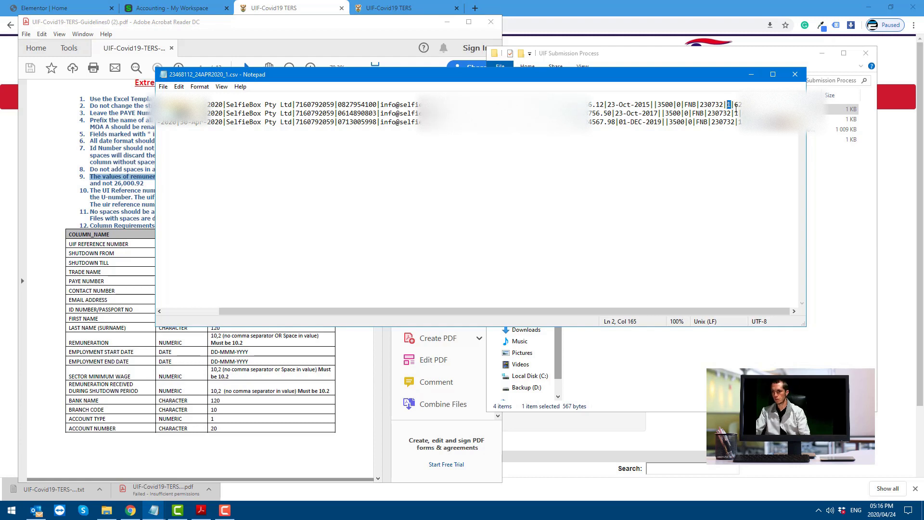
drag(735, 104, 795, 104)
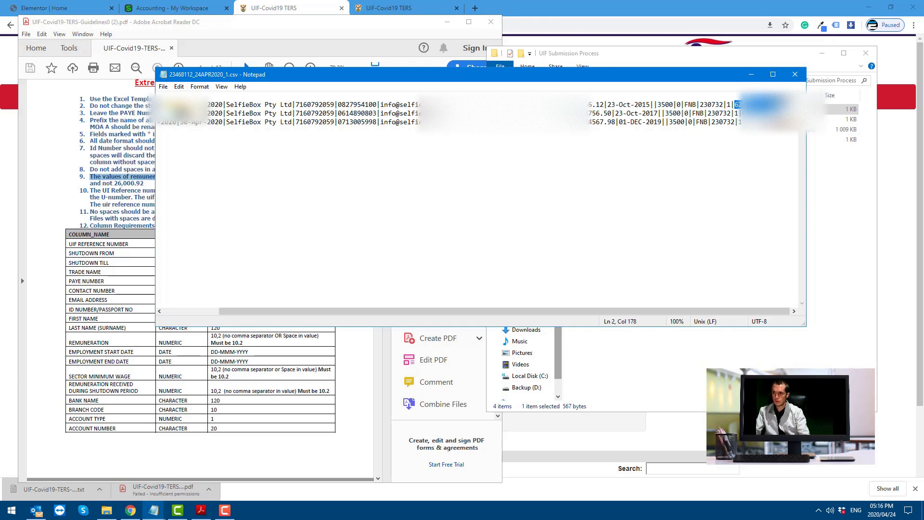
click(798, 105)
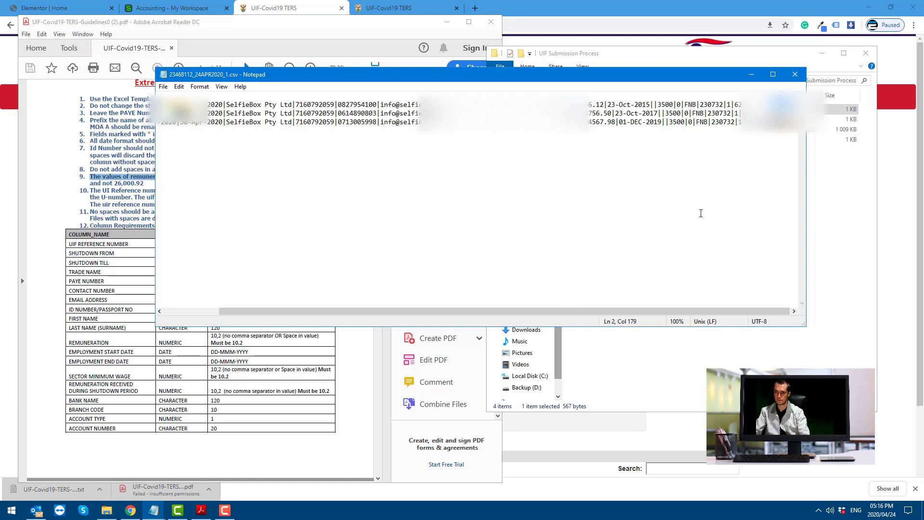
drag(349, 312, 284, 312)
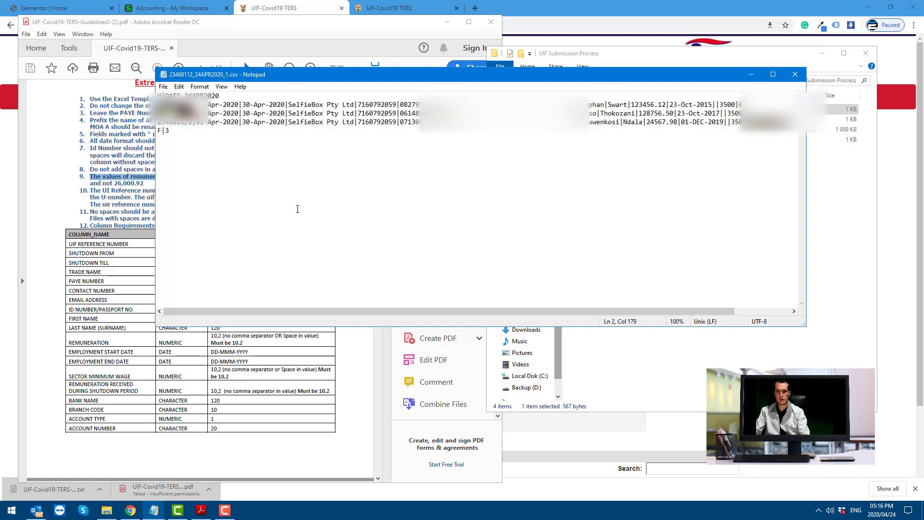
Delete the 3 from the F|3 trailer line, then close the CSV and answer the save prompt
drag(170, 131, 162, 135)
click(165, 130)
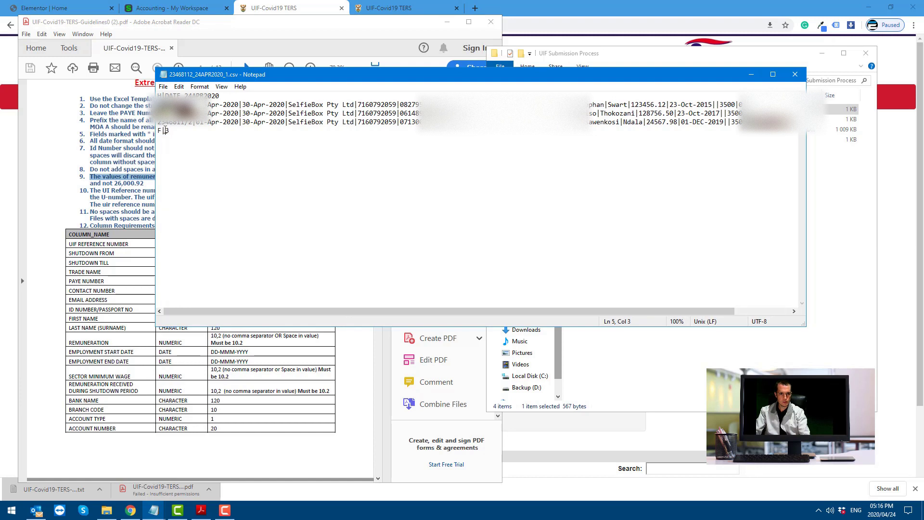
double_click(168, 132)
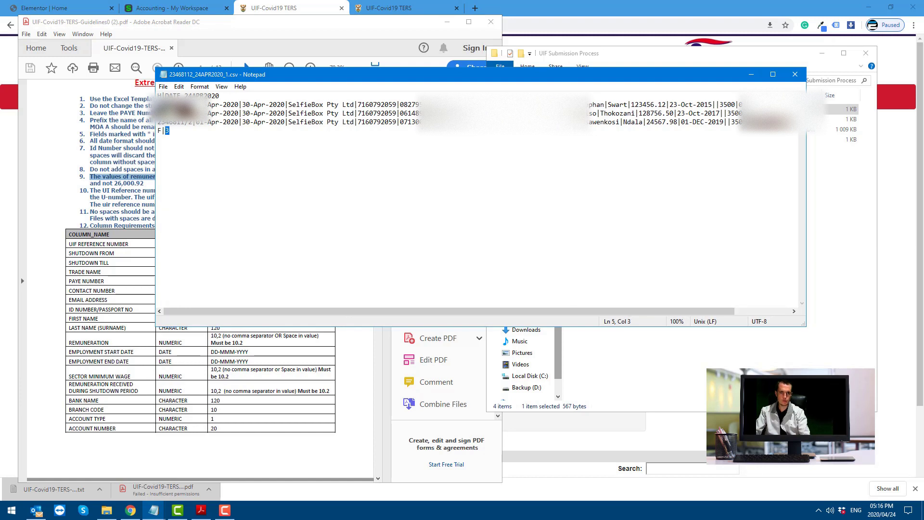
key(Delete)
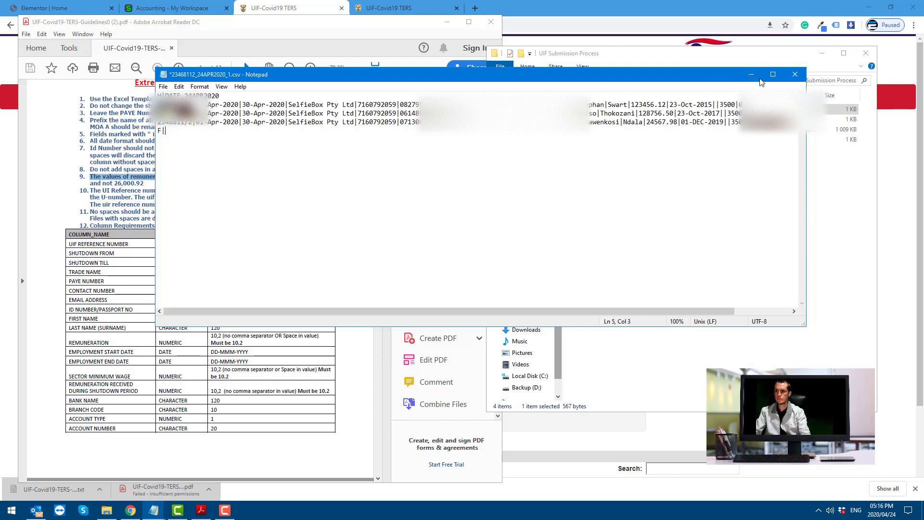
click(796, 75)
click(471, 283)
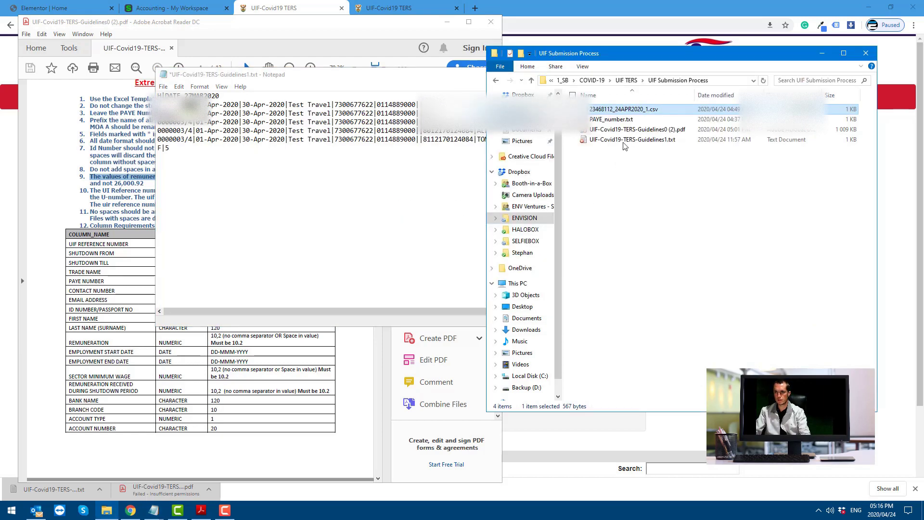
click(131, 510)
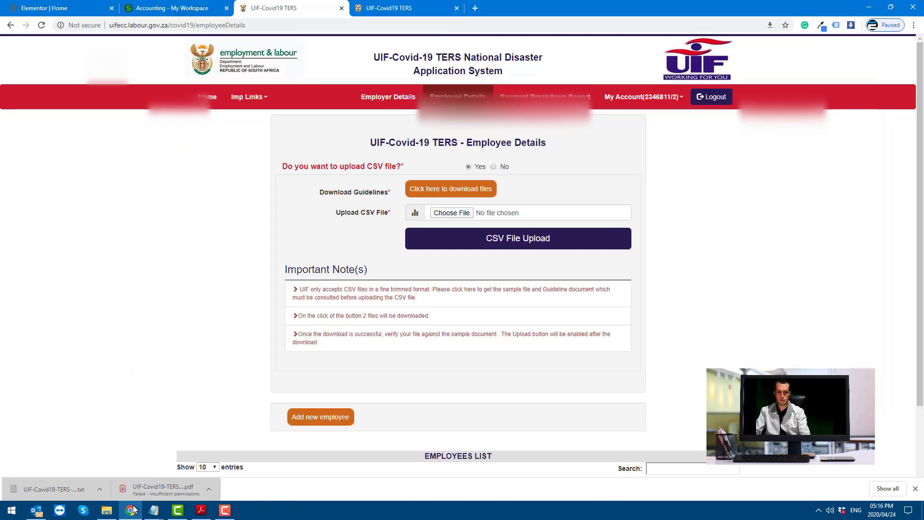
click(463, 213)
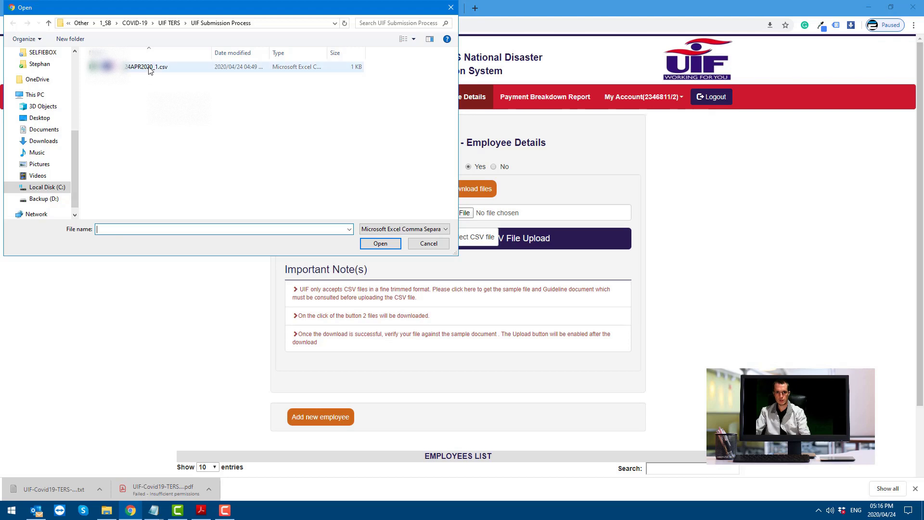
click(157, 70)
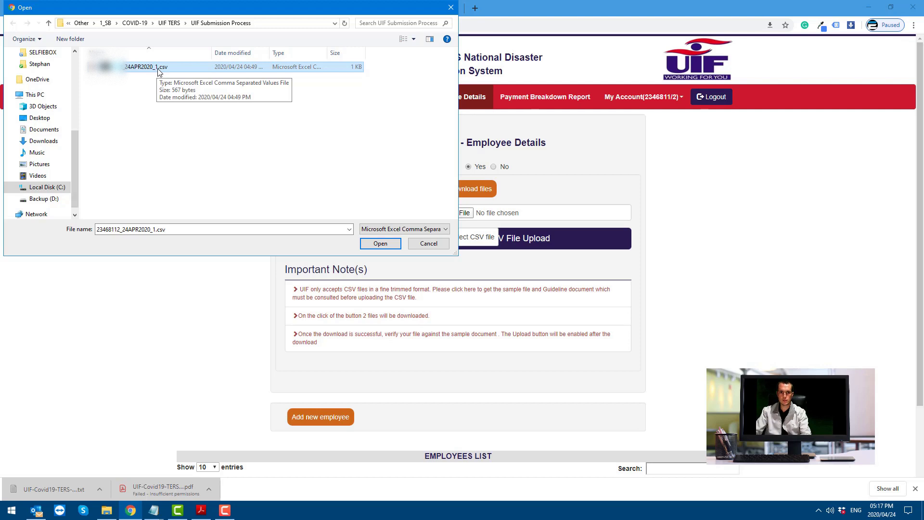
click(159, 69)
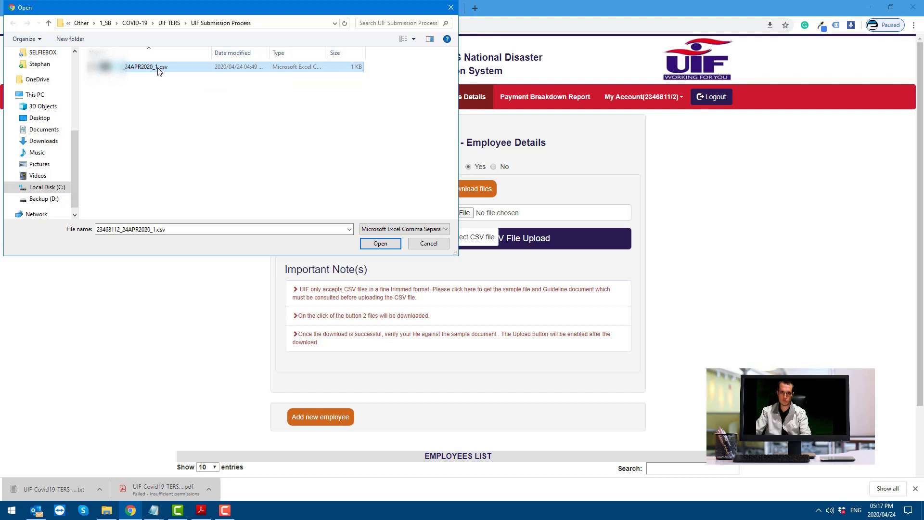
click(158, 70)
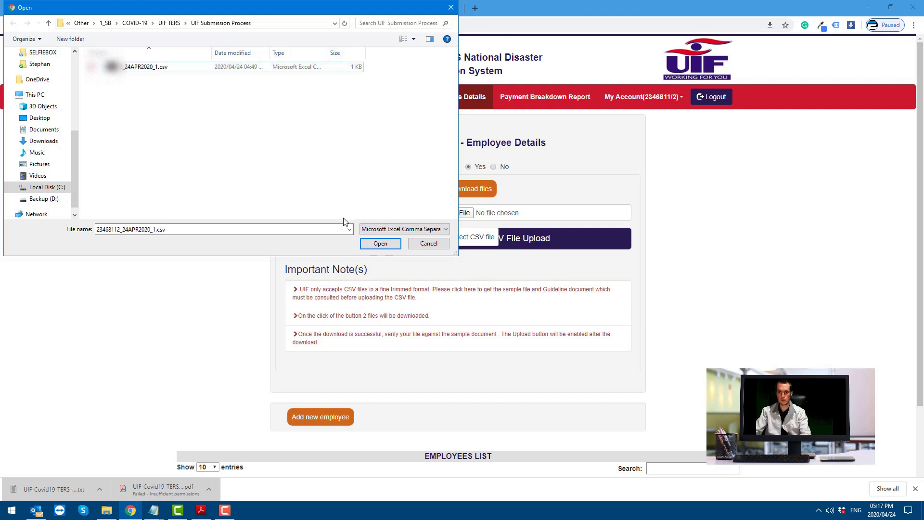
click(369, 243)
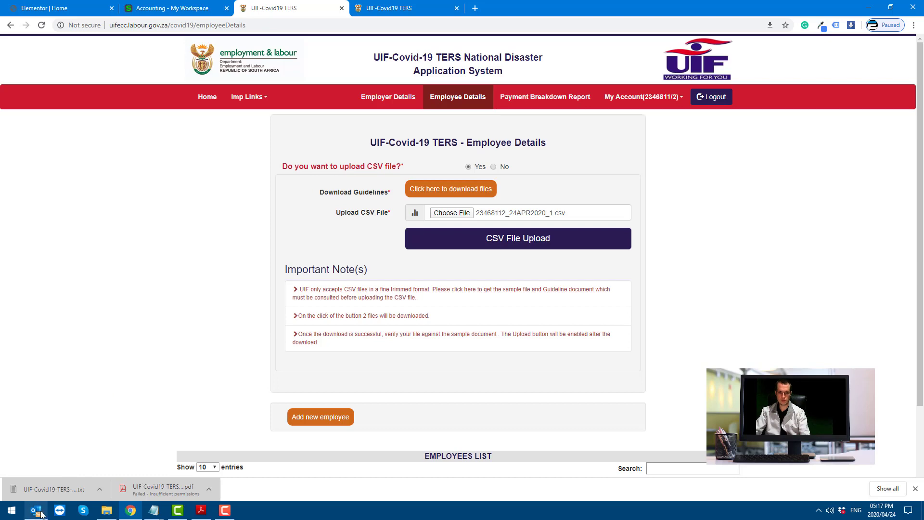
mouse_move(41, 514)
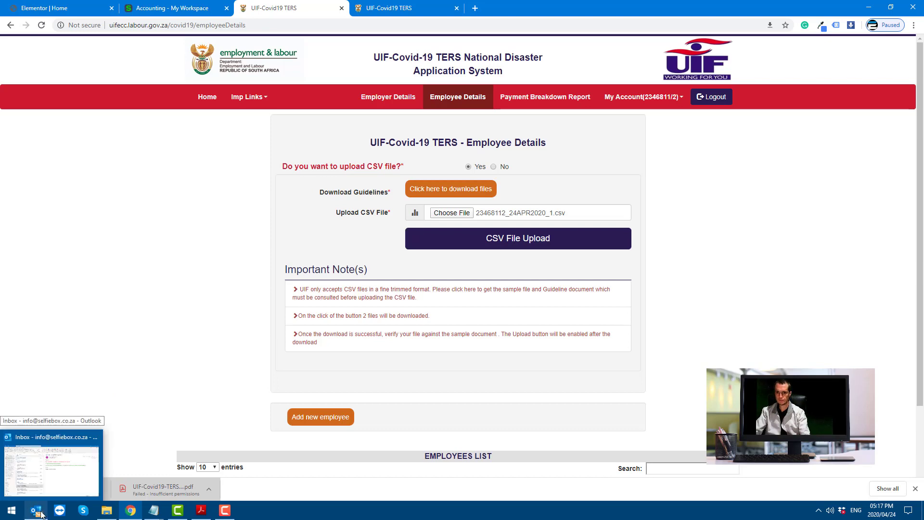
In the UIF COVID-19: Application Submitted email, highlight the 'successfully submitted' and 'VALID, ACCURATE and COMPLETE' lines
click(50, 466)
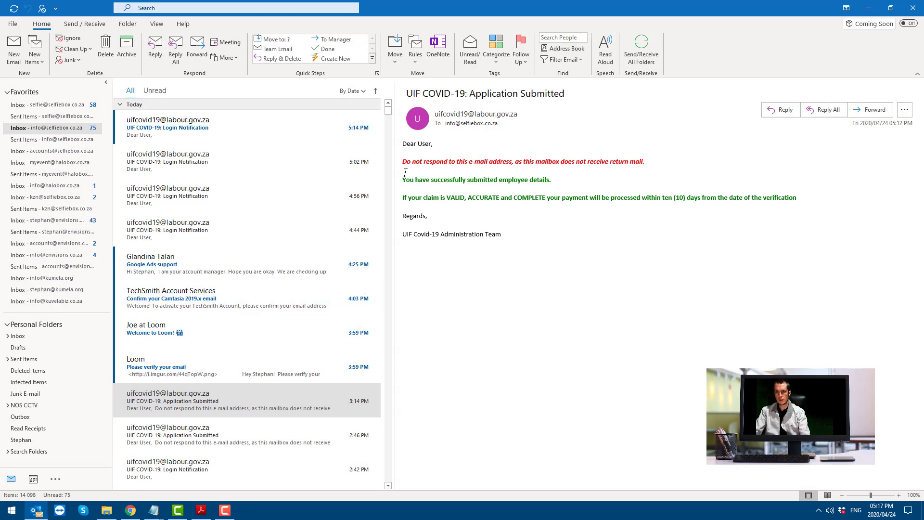
drag(403, 180, 549, 179)
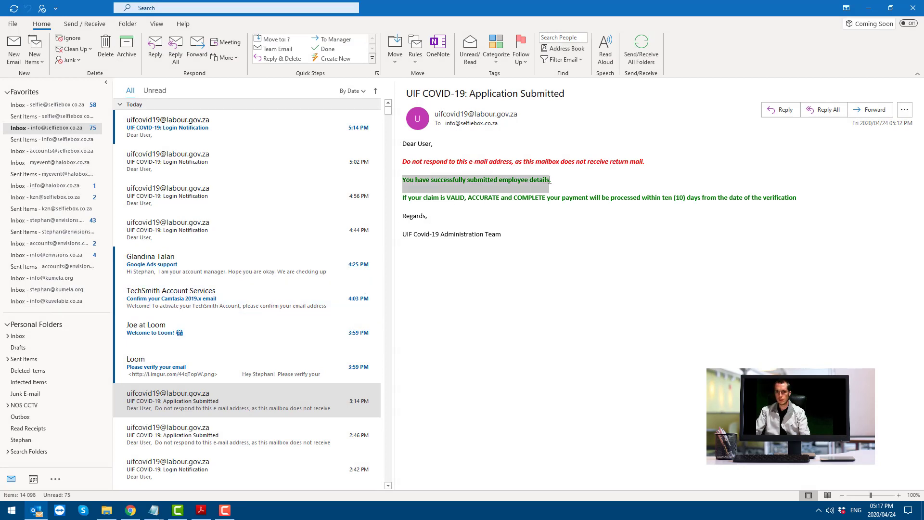
drag(448, 199, 544, 201)
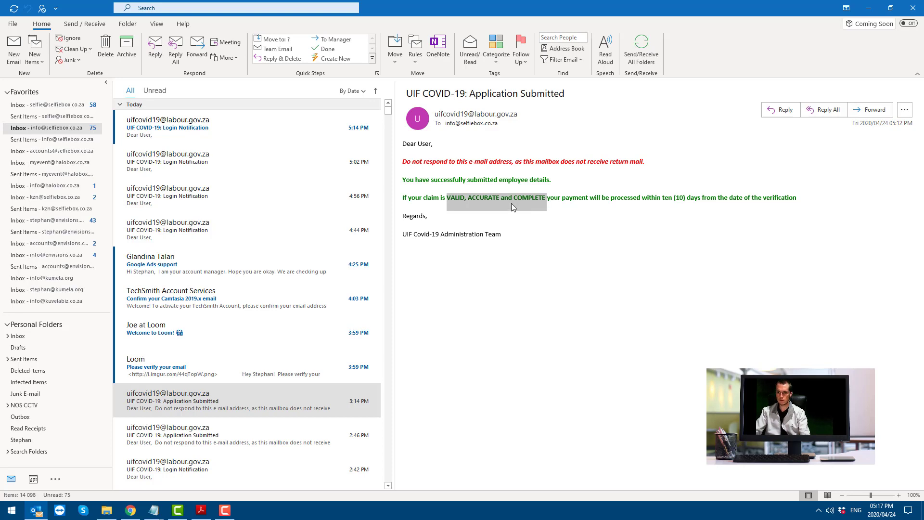
click(453, 200)
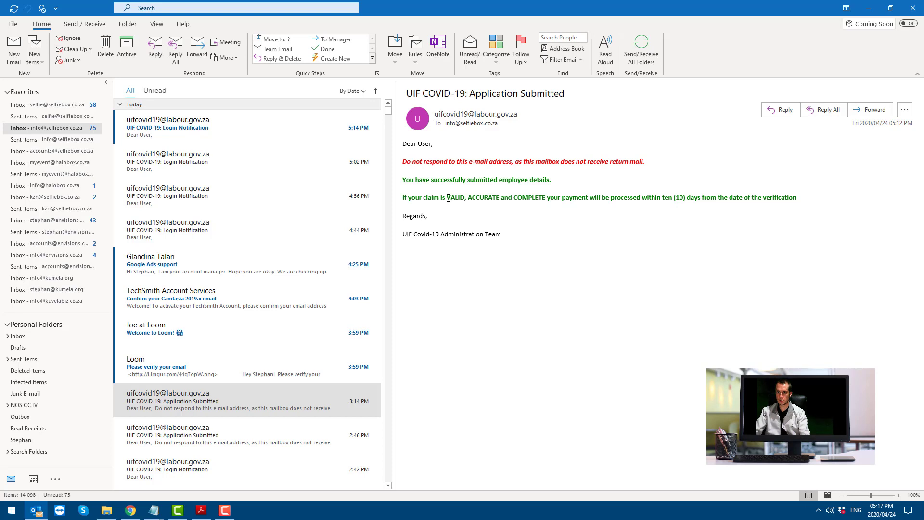
drag(447, 198, 546, 200)
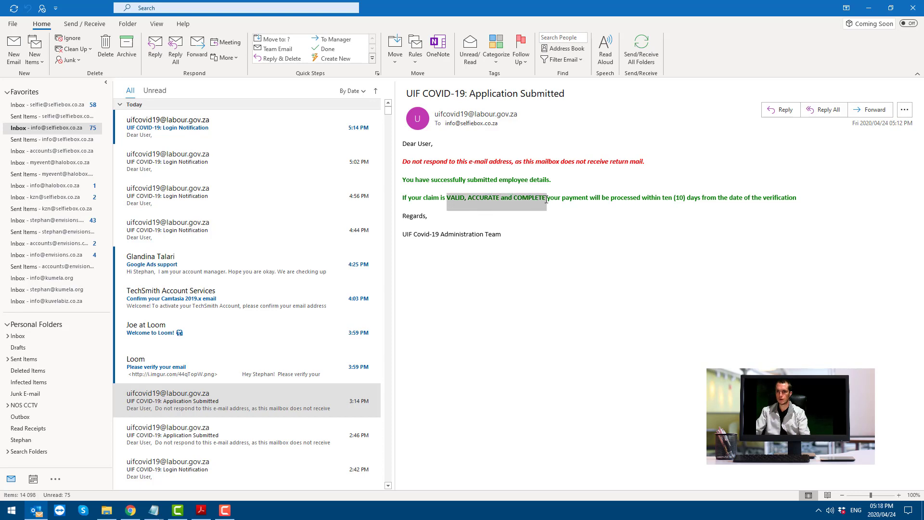
click(517, 209)
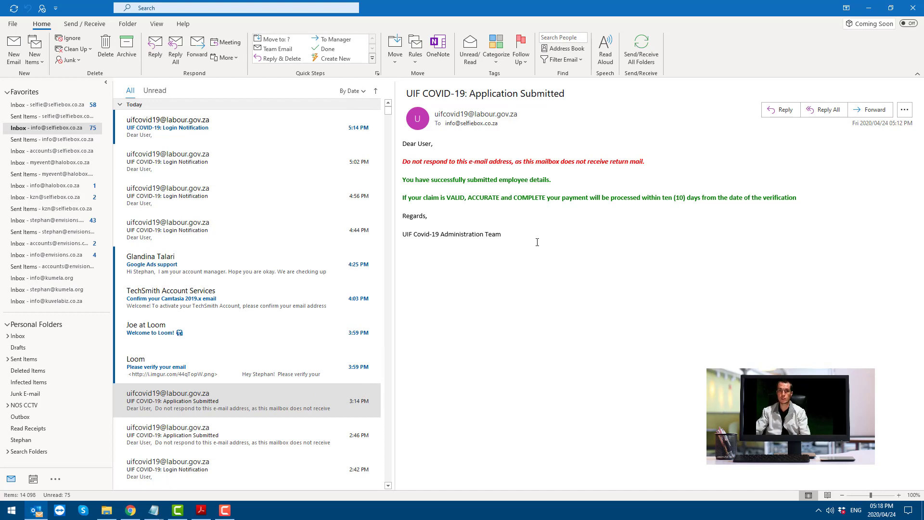
click(232, 516)
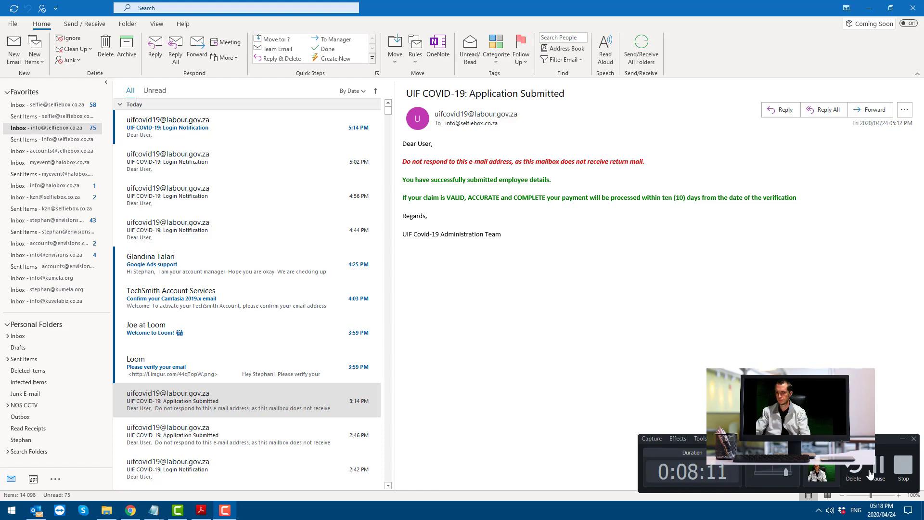